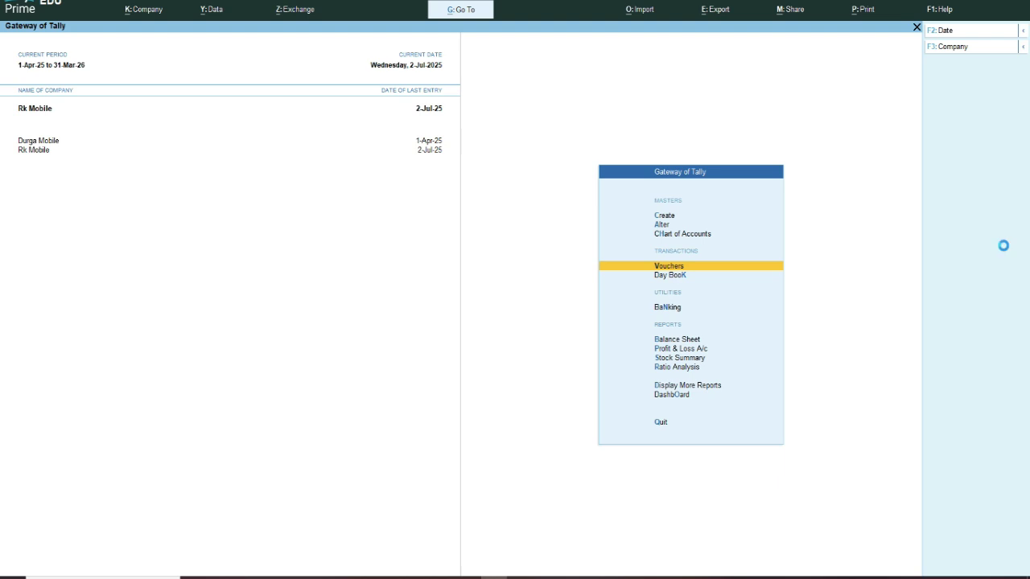
Start a sales voucher and create a party ledger with the customer's name under Sundry Debtors.
{"action": "key", "text": "Return"}
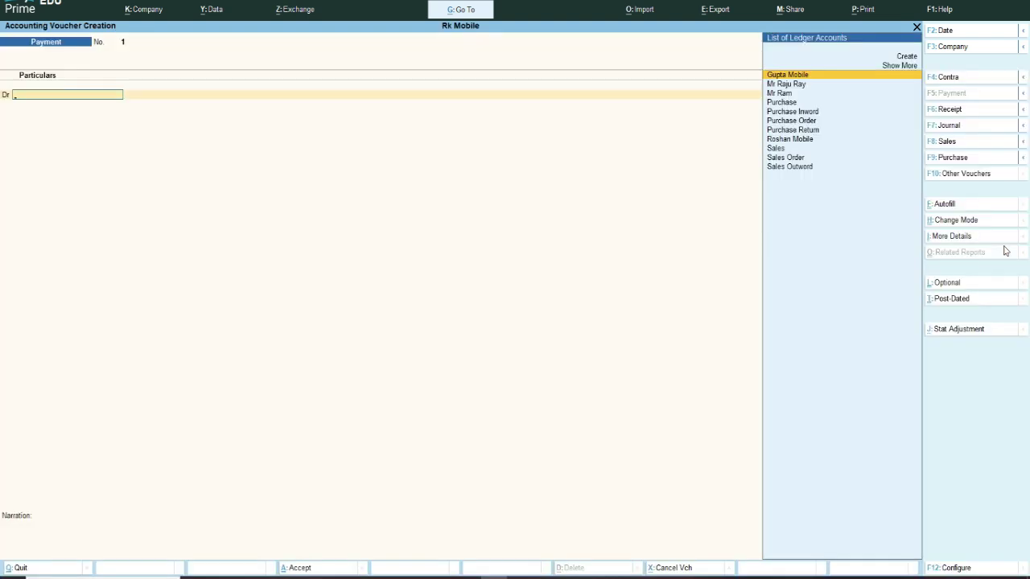
{"action": "key", "text": "F8"}
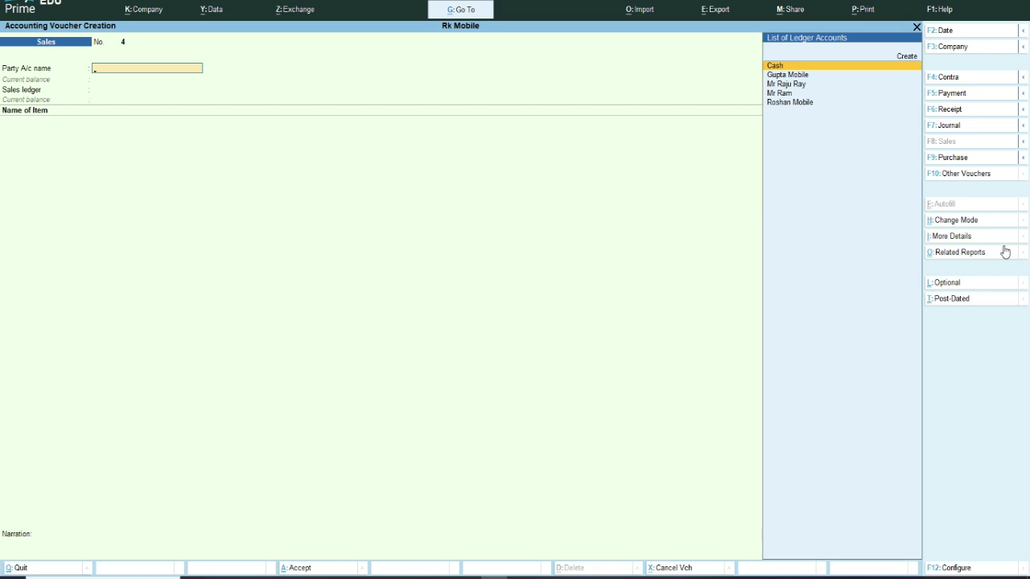
{"action": "key", "text": "alt+c"}
{"action": "type", "text": "M"}
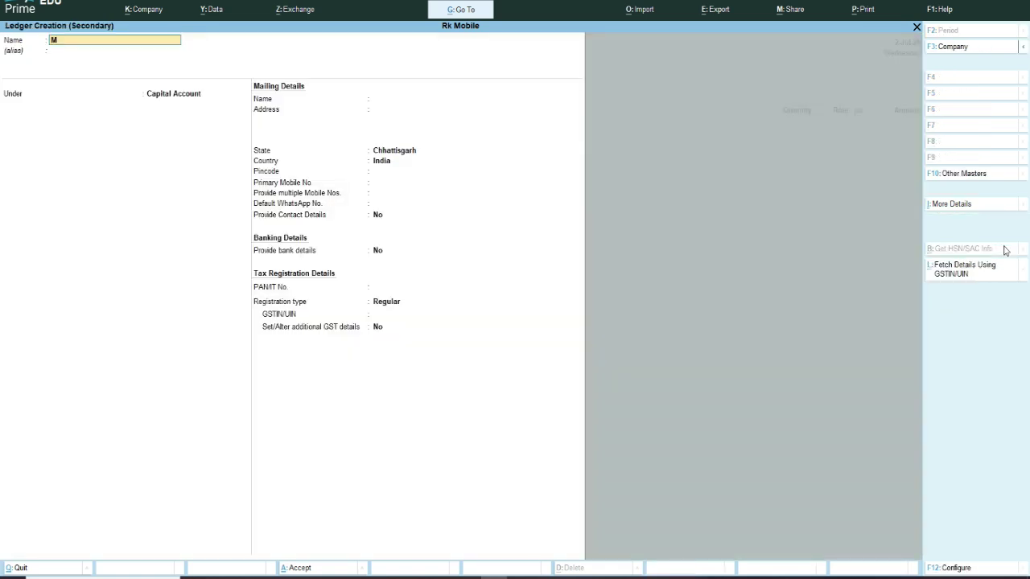
{"action": "type", "text": "r Ra"}
{"action": "key", "text": "BackSpace"}
{"action": "key", "text": "BackSpace"}
{"action": "type", "text": "Narend"}
{"action": "key", "text": "Return"}
{"action": "type", "text": "Sun"}
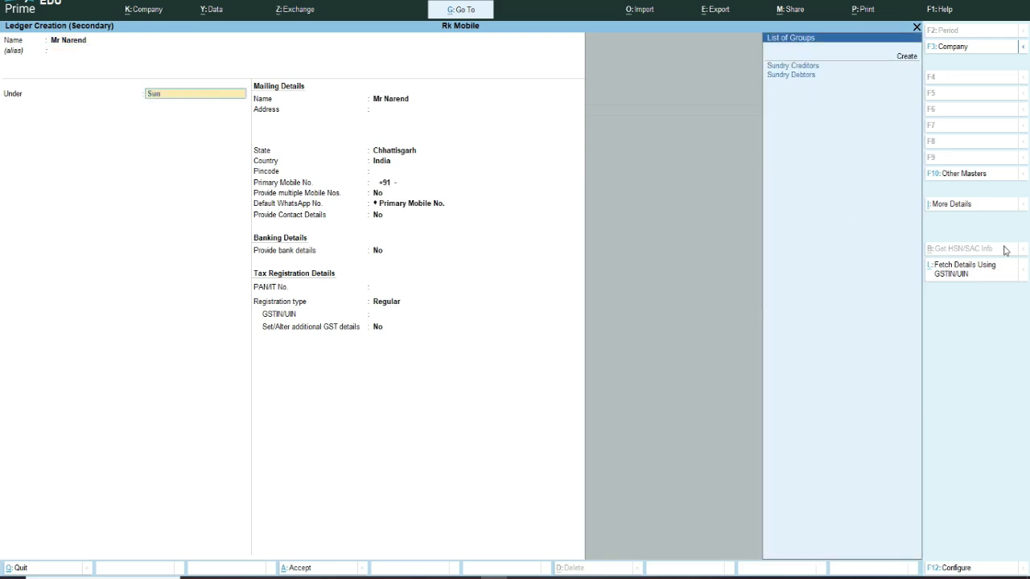
{"action": "key", "text": "Down"}
{"action": "key", "text": "Return"}
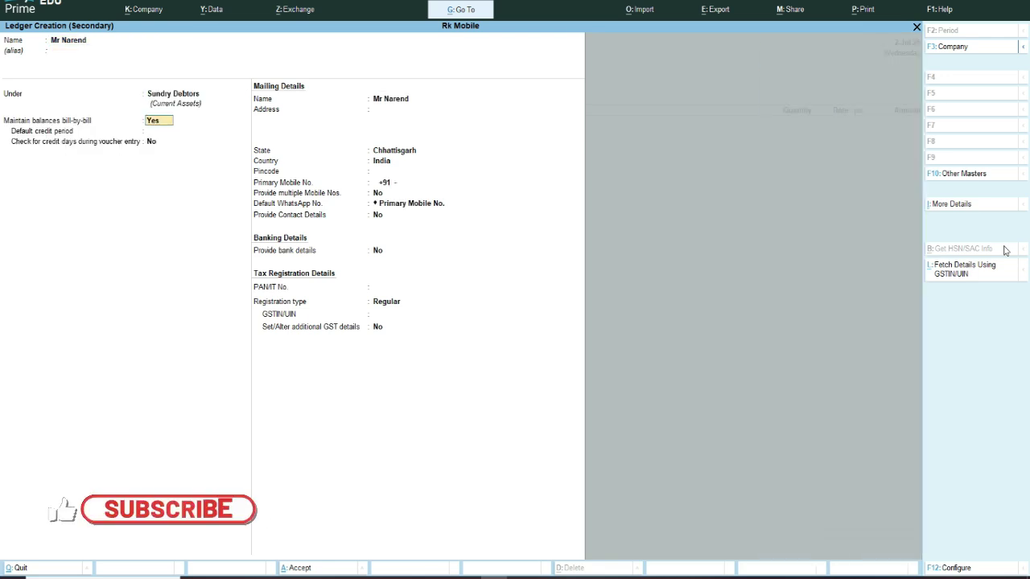
Accept the new customer ledger's remaining defaults, leave GSTIN/UIN blank, and save the ledger.
{"action": "key", "text": "Return"}
{"action": "key", "text": "Return"}
{"action": "key", "text": "Return"}
{"action": "key", "text": "Return"}
{"action": "key", "text": "Return"}
{"action": "key", "text": "Return"}
{"action": "key", "text": "Return"}
{"action": "key", "text": "Return"}
{"action": "key", "text": "Return"}
{"action": "key", "text": "Return"}
{"action": "key", "text": "Return"}
{"action": "key", "text": "Return"}
{"action": "key", "text": "Return"}
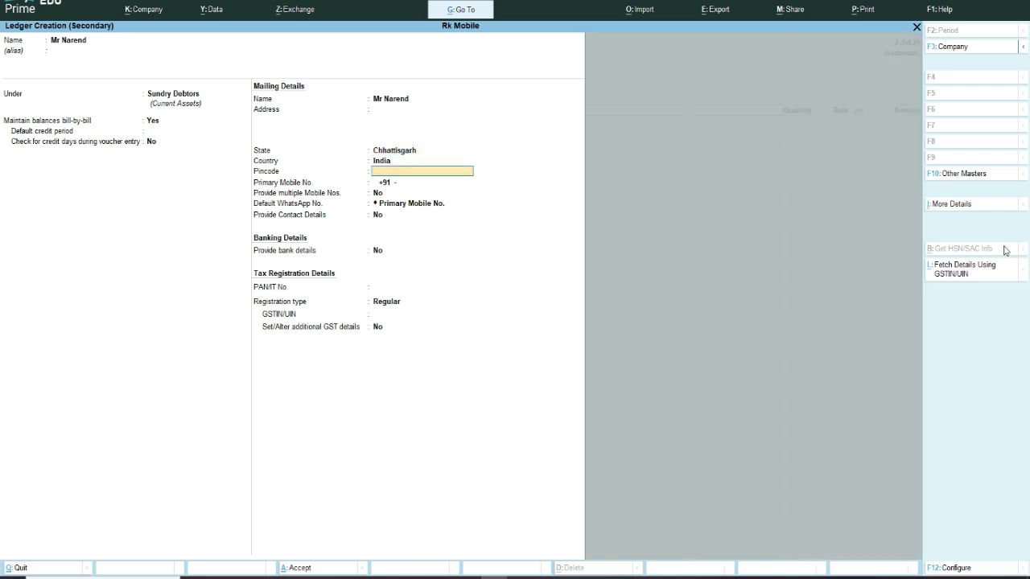
{"action": "key", "text": "Return"}
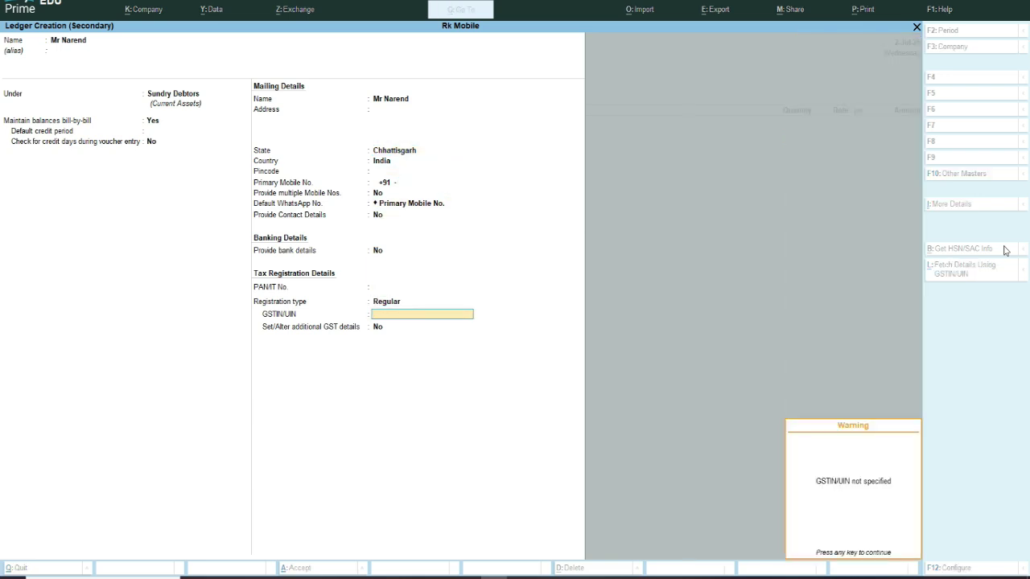
{"action": "key", "text": "Return"}
{"action": "key", "text": "Return"}
{"action": "key", "text": "Return"}
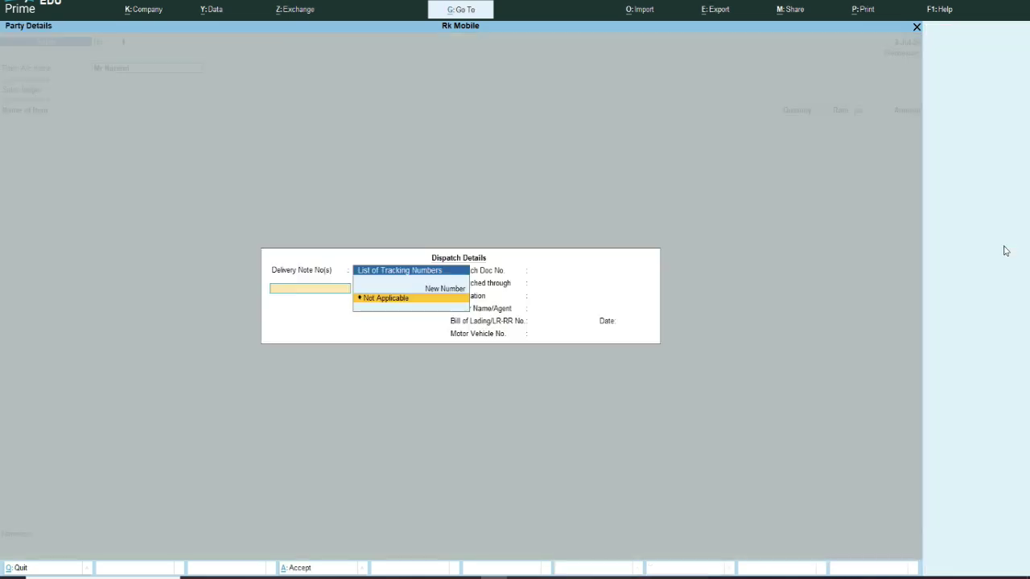
Accept the default dispatch and party details with delivery note Not Applicable, and choose Sales as the sales ledger.
{"action": "key", "text": "Return"}
{"action": "key", "text": "Return"}
{"action": "key", "text": "Return"}
{"action": "key", "text": "Return"}
{"action": "key", "text": "Return"}
{"action": "key", "text": "Return"}
{"action": "key", "text": "Return"}
{"action": "key", "text": "Return"}
{"action": "key", "text": "Return"}
{"action": "key", "text": "Return"}
{"action": "key", "text": "Return"}
{"action": "key", "text": "Return"}
{"action": "key", "text": "Return"}
{"action": "key", "text": "Return"}
{"action": "key", "text": "Return"}
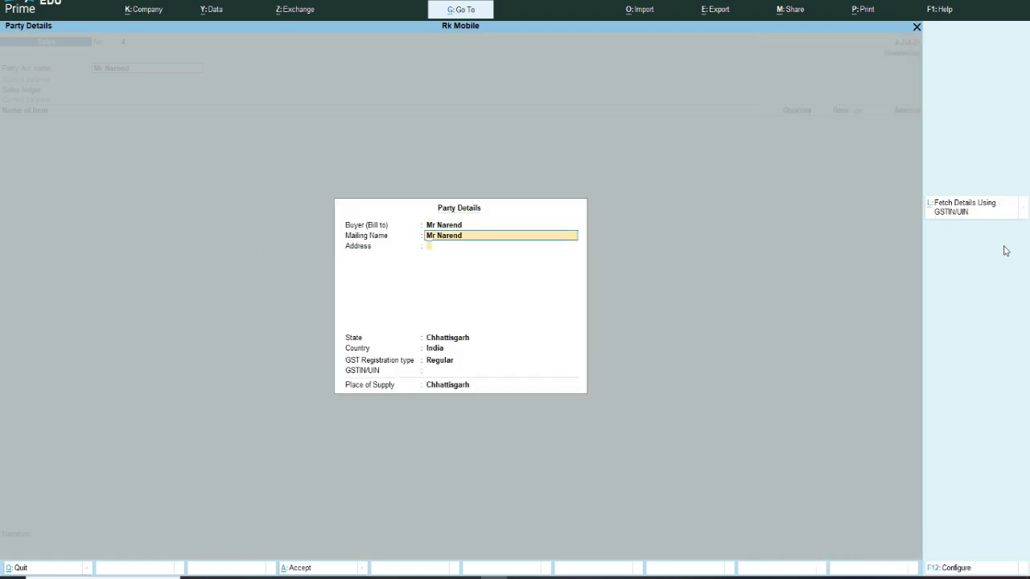
{"action": "key", "text": "Return"}
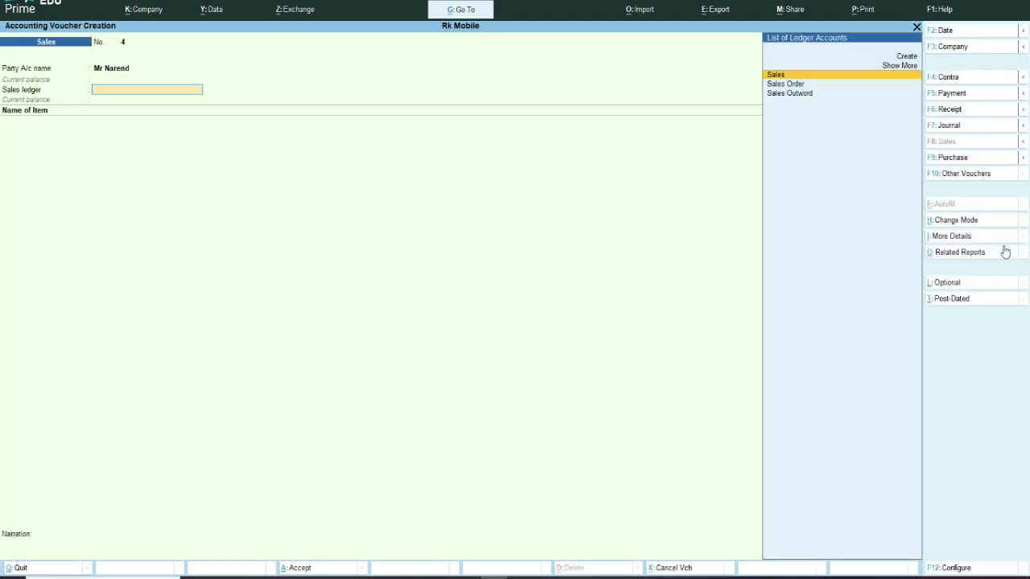
{"action": "key", "text": "Return"}
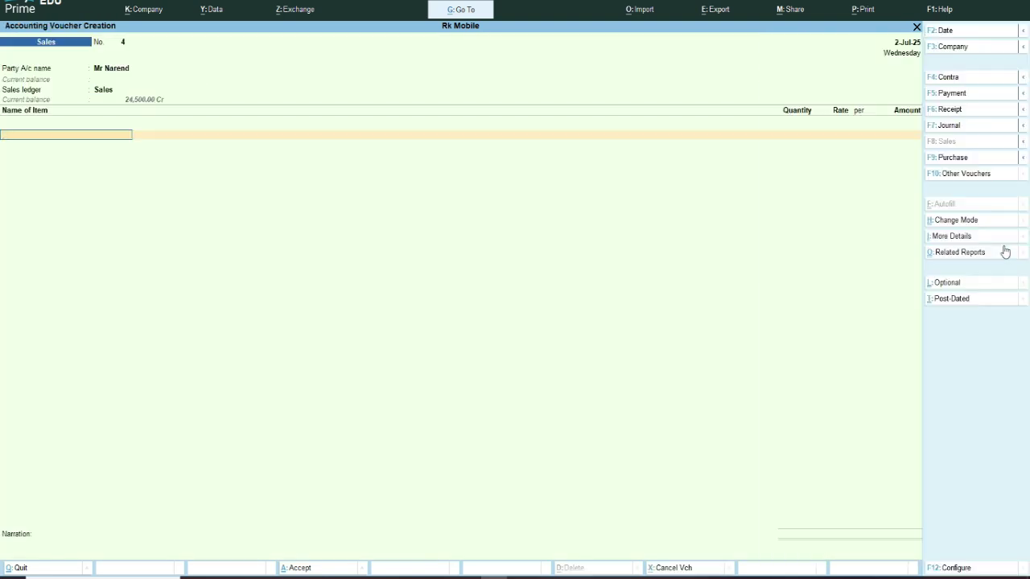
Add Vivo X Fold 5 to the sales voucher with tracking and order numbers Not Applicable and a quantity of 2 pcs.
{"action": "type", "text": "Vi"}
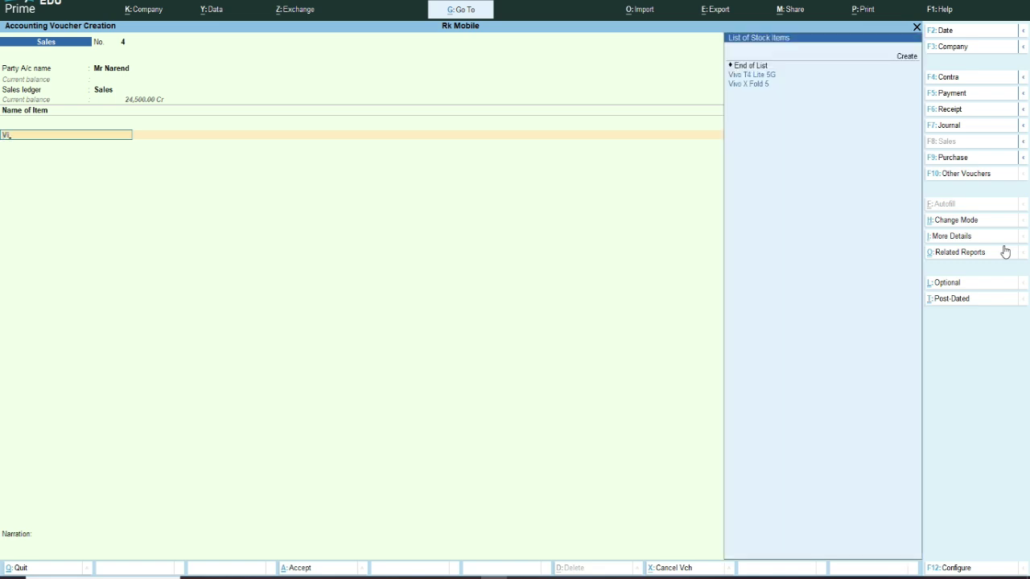
{"action": "key", "text": "Down"}
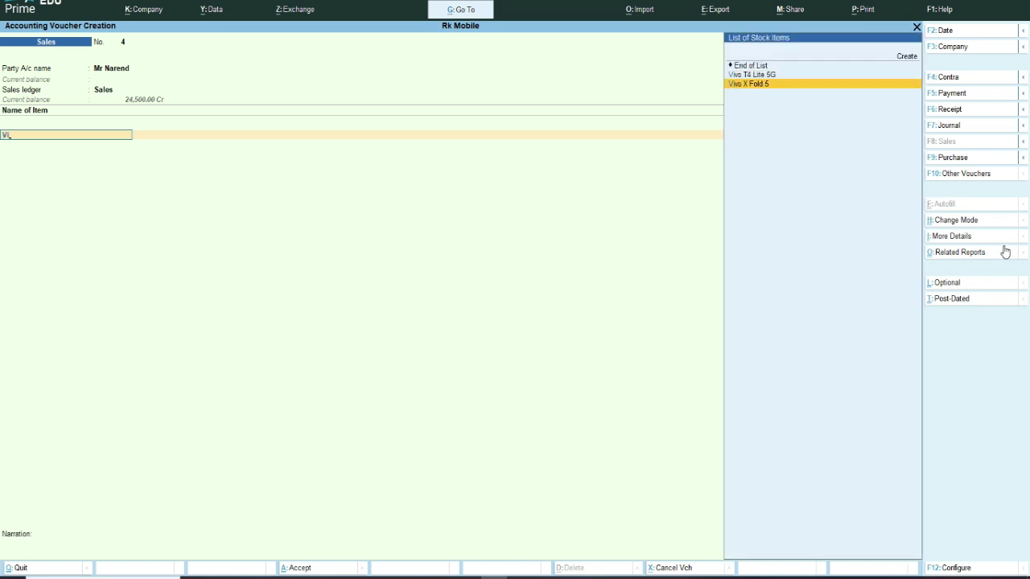
{"action": "key", "text": "Return"}
{"action": "key", "text": "Return"}
{"action": "key", "text": "Return"}
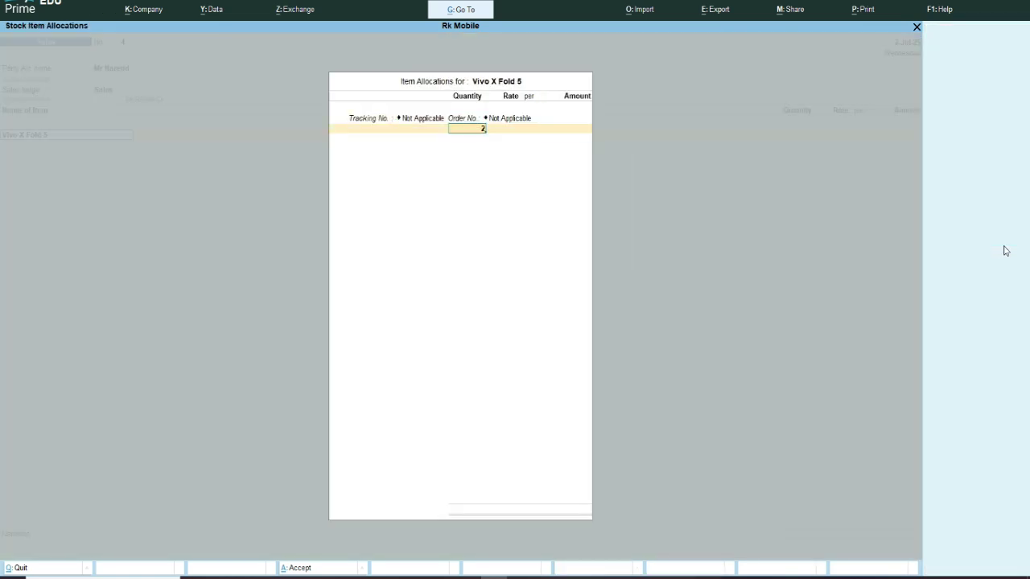
{"action": "type", "text": "2"}
{"action": "key", "text": "Return"}
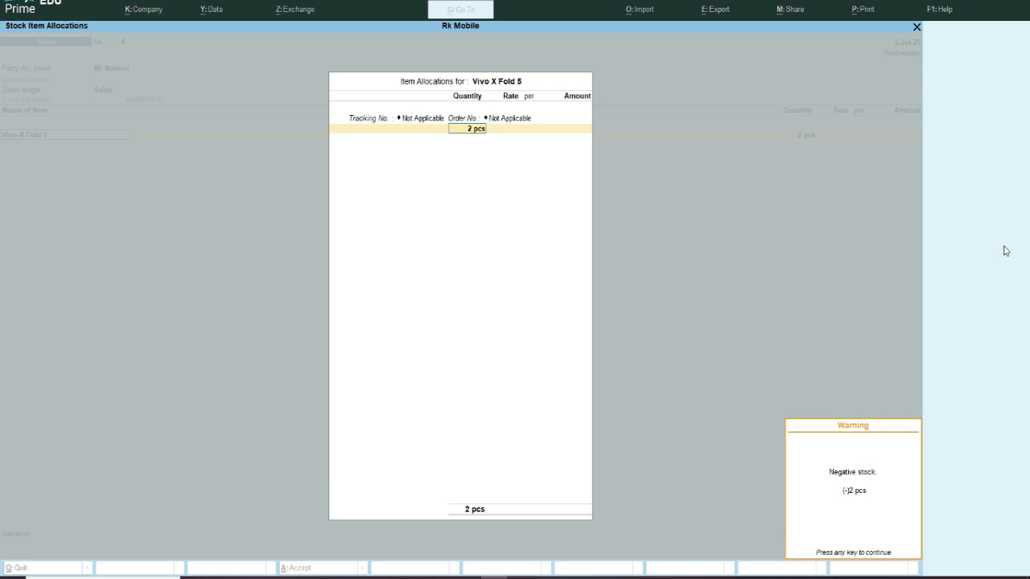
{"action": "key", "text": "Return"}
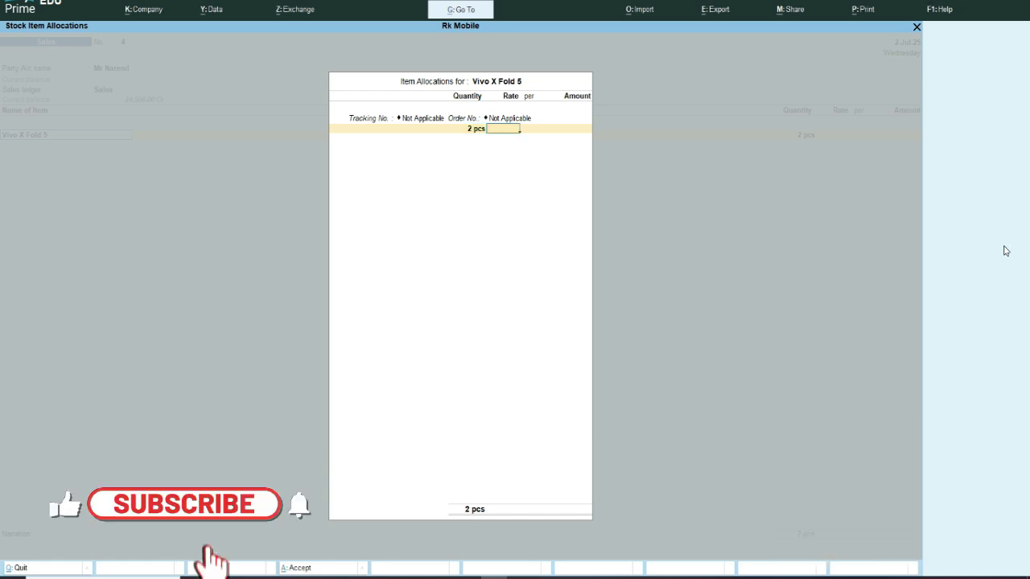
Set the Vivo X Fold 5 rate to 15500 per piece and complete the item allocation.
{"action": "type", "text": "15000"}
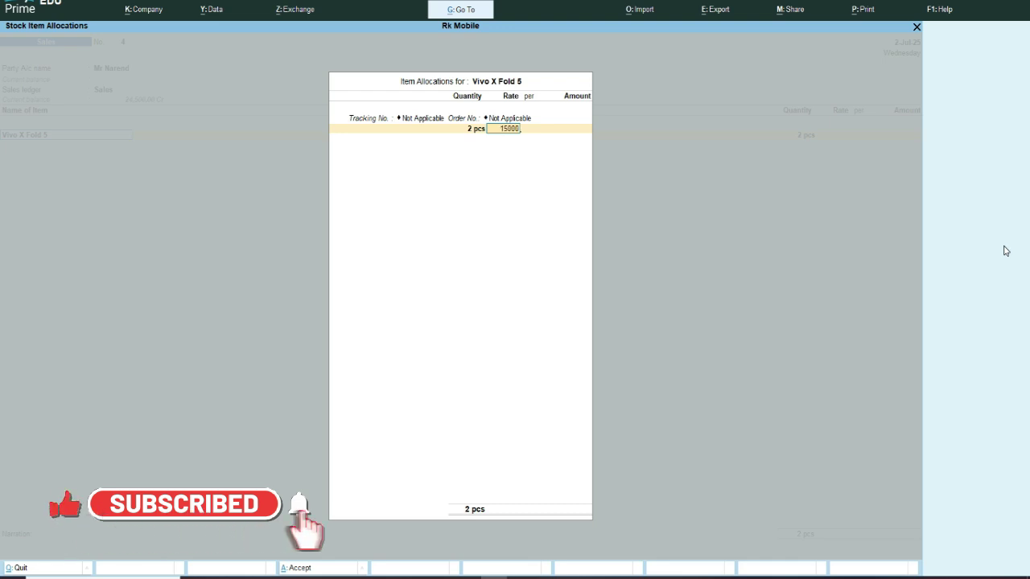
{"action": "key", "text": "BackSpace"}
{"action": "key", "text": "BackSpace"}
{"action": "key", "text": "BackSpace"}
{"action": "type", "text": "500"}
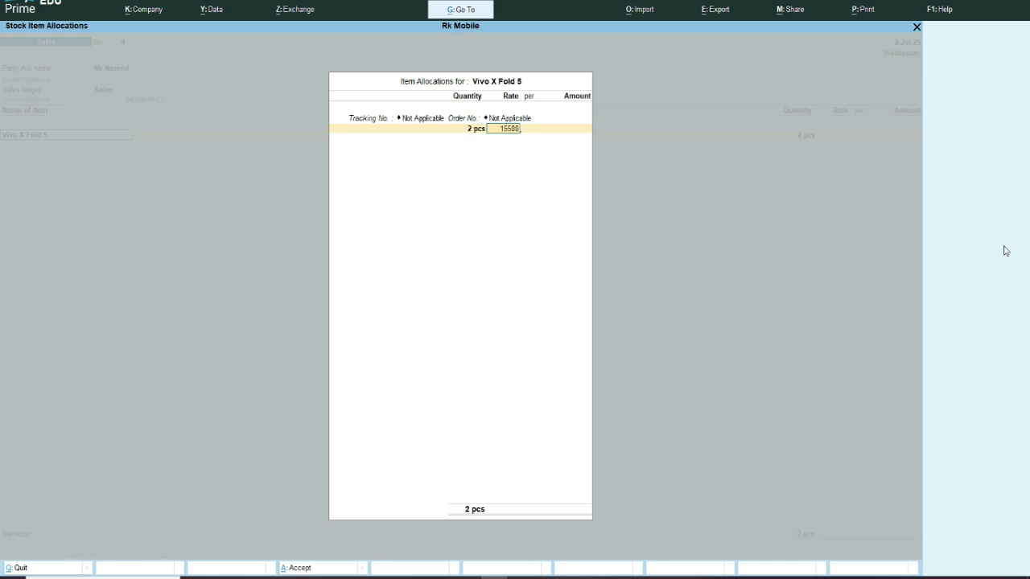
{"action": "key", "text": "Return"}
{"action": "key", "text": "Return"}
{"action": "key", "text": "Return"}
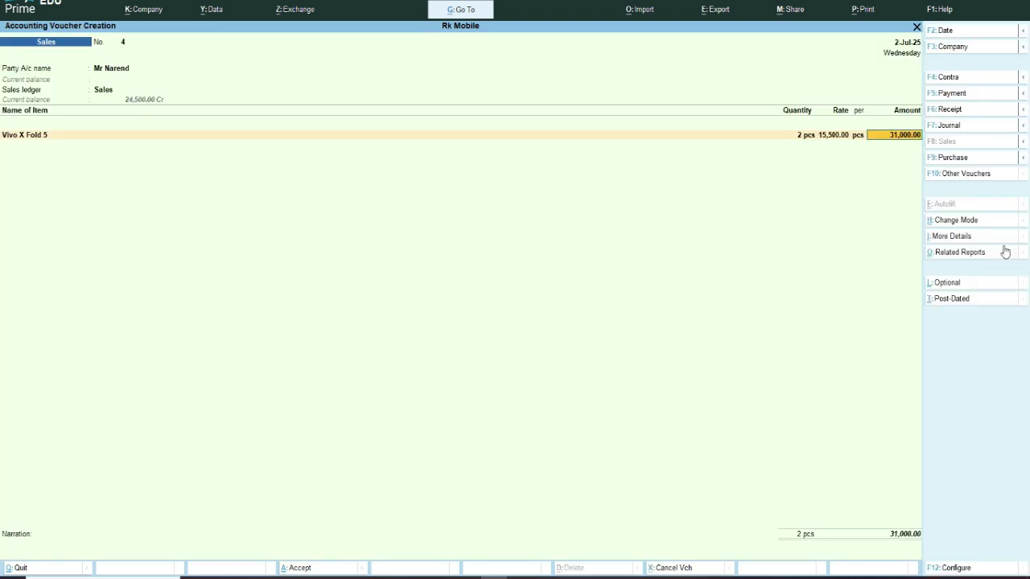
End the item list, allocate the bill as New Ref, and save the sales voucher without a narration.
{"action": "key", "text": "Return"}
{"action": "key", "text": "Return"}
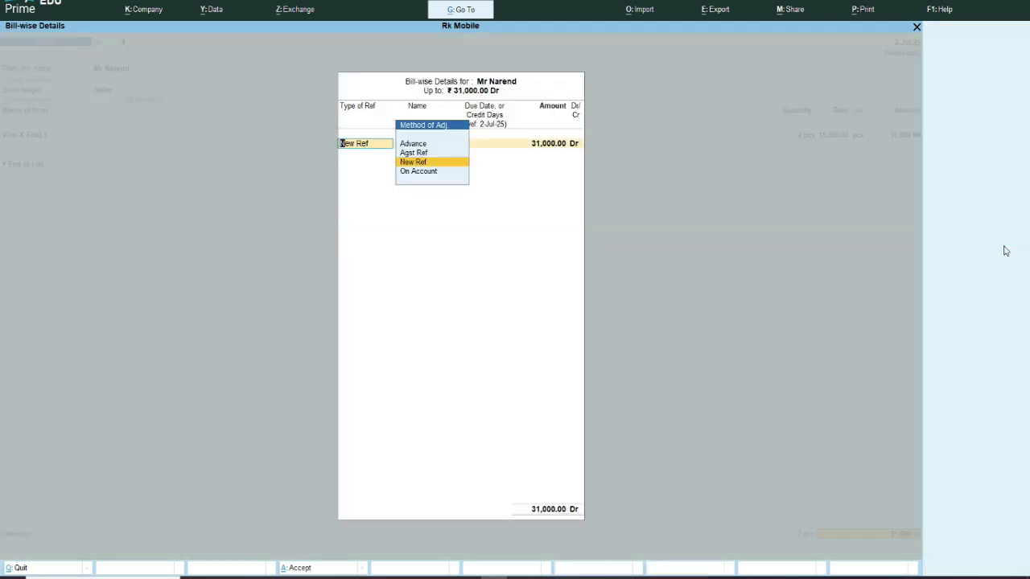
{"action": "key", "text": "Return"}
{"action": "key", "text": "Return"}
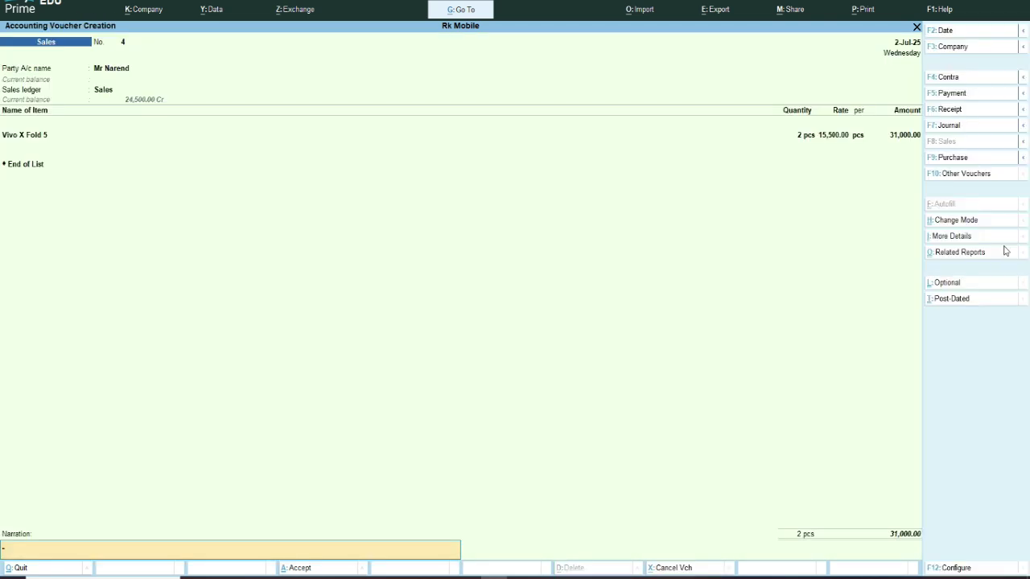
{"action": "key", "text": "Return"}
{"action": "key", "text": "Return"}
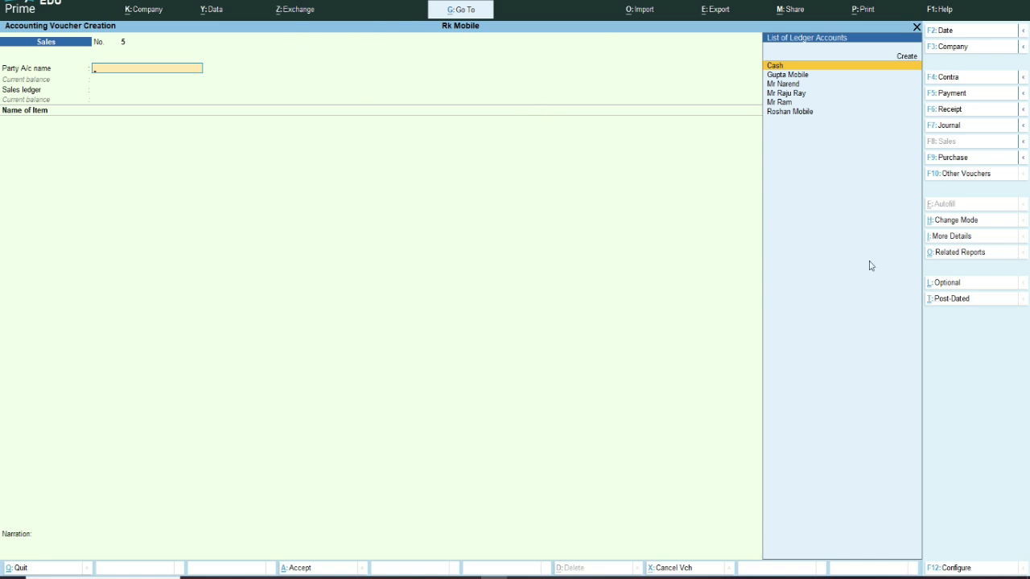
Keep the voucher mode as Item Invoice and change the voucher type to Credit Note.
{"action": "left_click", "coordinate": [975, 226]}
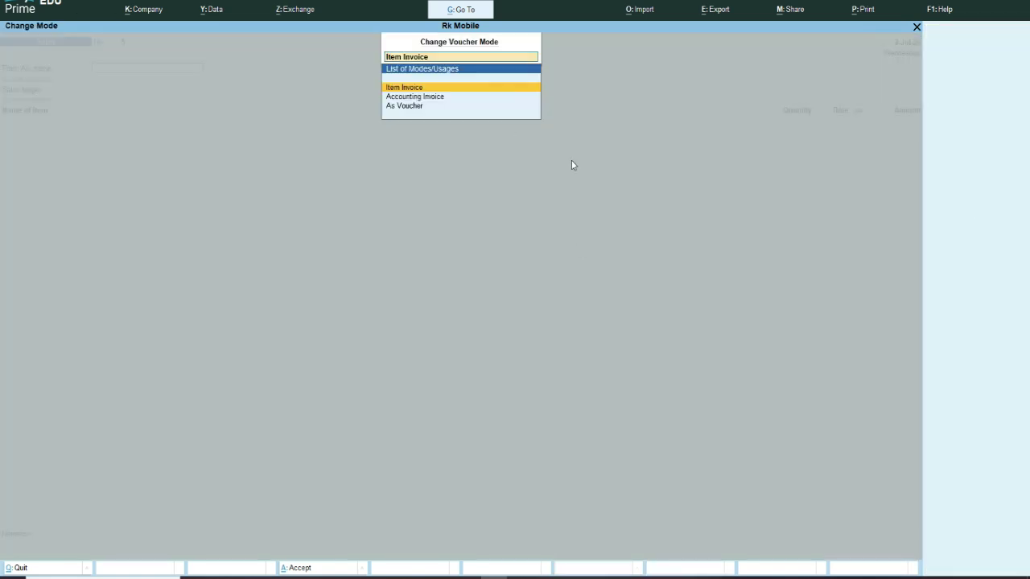
{"action": "key", "text": "Return"}
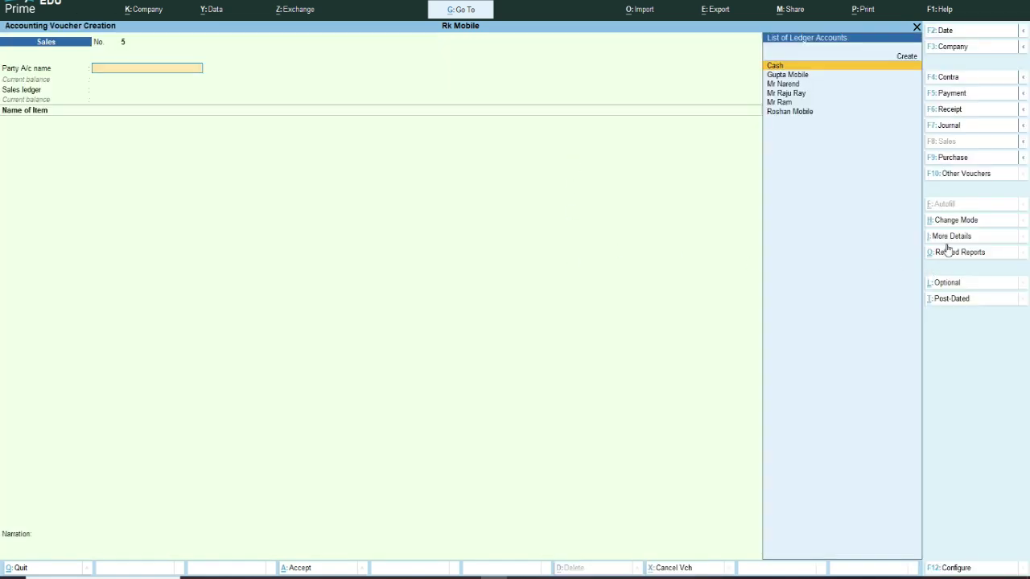
{"action": "left_click", "coordinate": [954, 173]}
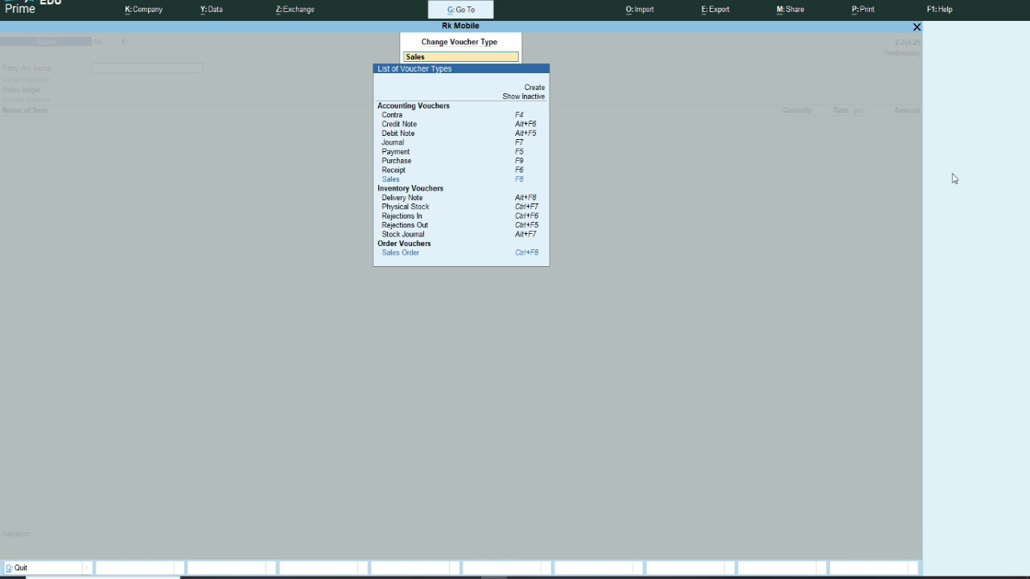
{"action": "left_click", "coordinate": [531, 125]}
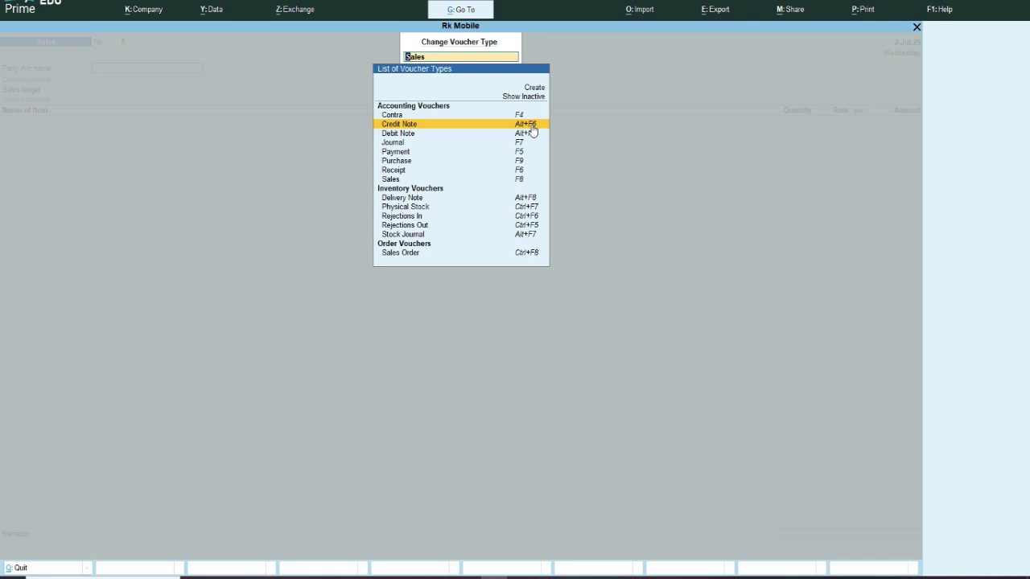
{"action": "left_click", "coordinate": [531, 126]}
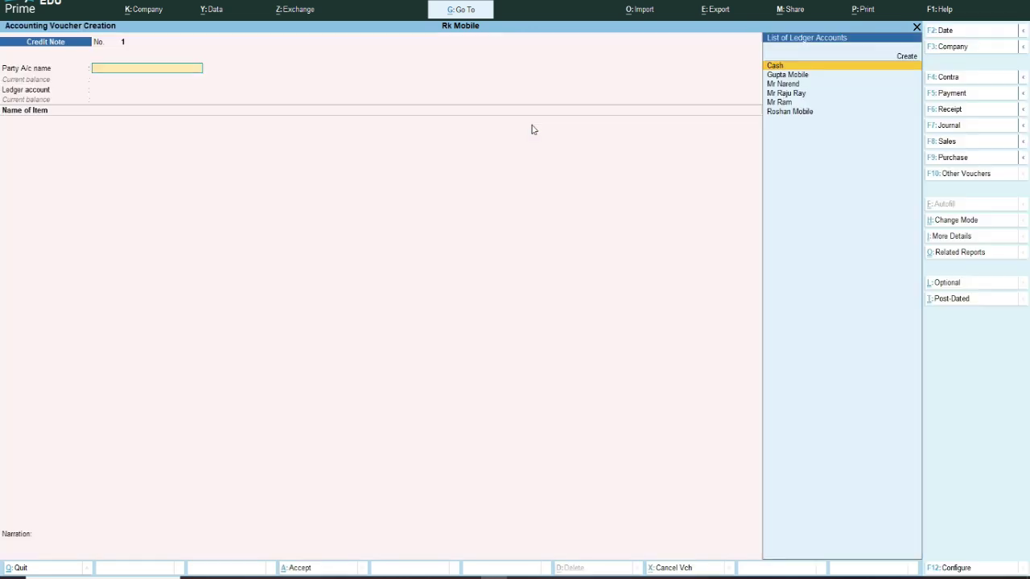
Select the newly created customer as the credit note's party and accept the default receipt, original invoice and party details.
{"action": "type", "text": "Mr"}
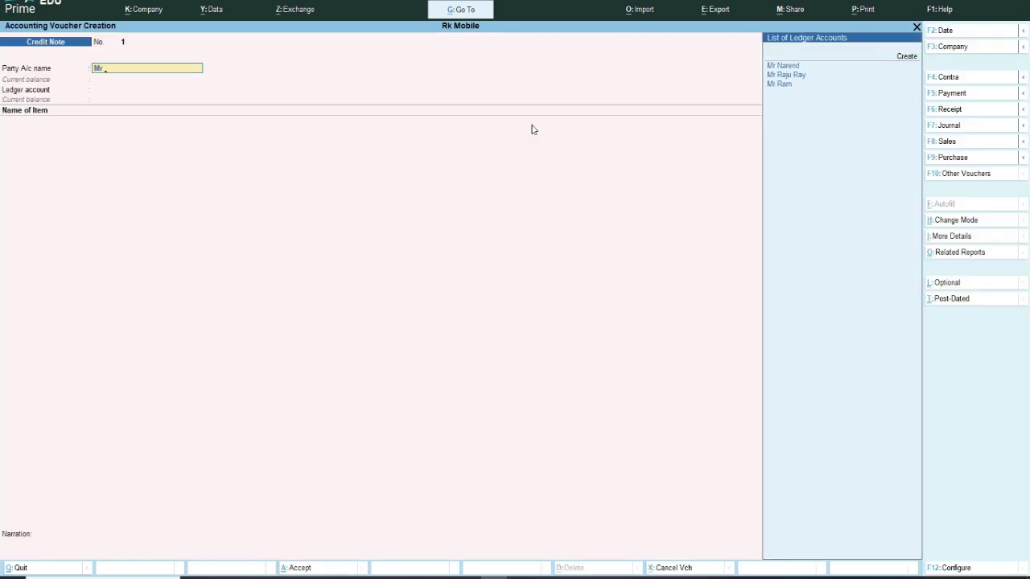
{"action": "key", "text": "Down"}
{"action": "key", "text": "Up"}
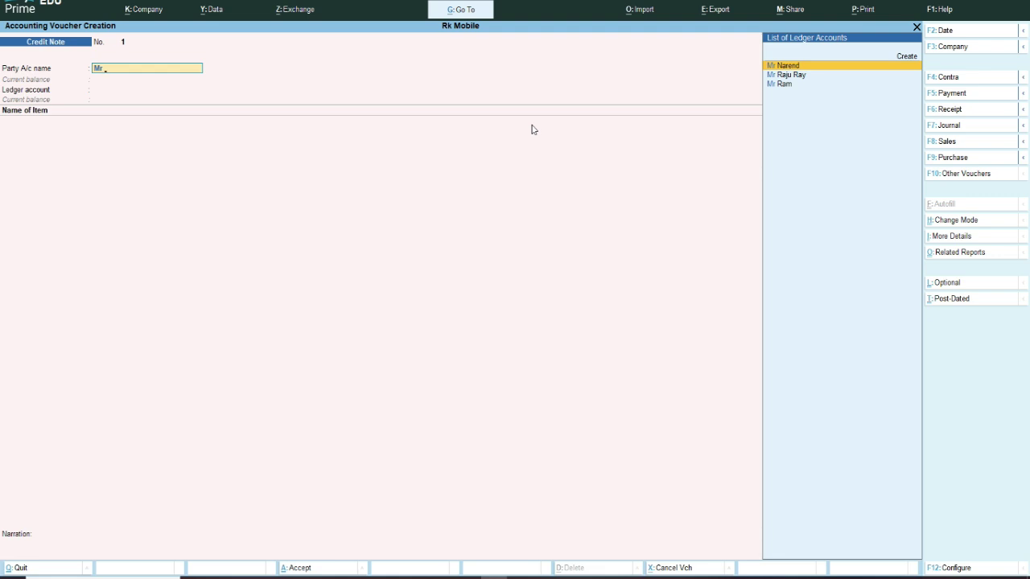
{"action": "key", "text": "Return"}
{"action": "key", "text": "Return"}
{"action": "key", "text": "Return"}
{"action": "key", "text": "Return"}
{"action": "key", "text": "Return"}
{"action": "key", "text": "Return"}
{"action": "key", "text": "Return"}
{"action": "key", "text": "Return"}
{"action": "key", "text": "Return"}
{"action": "key", "text": "Return"}
{"action": "key", "text": "Return"}
{"action": "key", "text": "Return"}
{"action": "key", "text": "Return"}
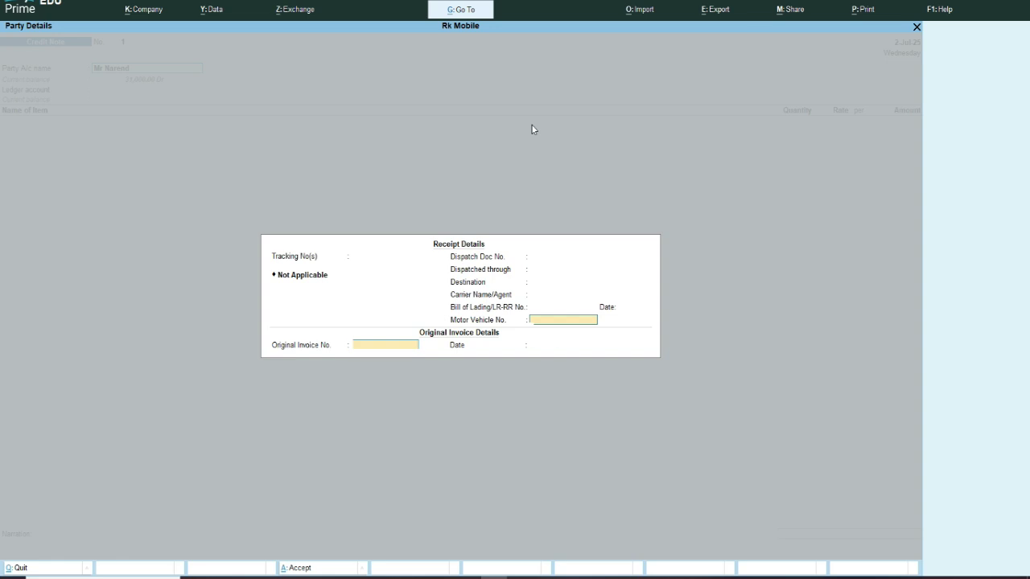
{"action": "key", "text": "Return"}
{"action": "key", "text": "Return"}
{"action": "key", "text": "Return"}
{"action": "key", "text": "Return"}
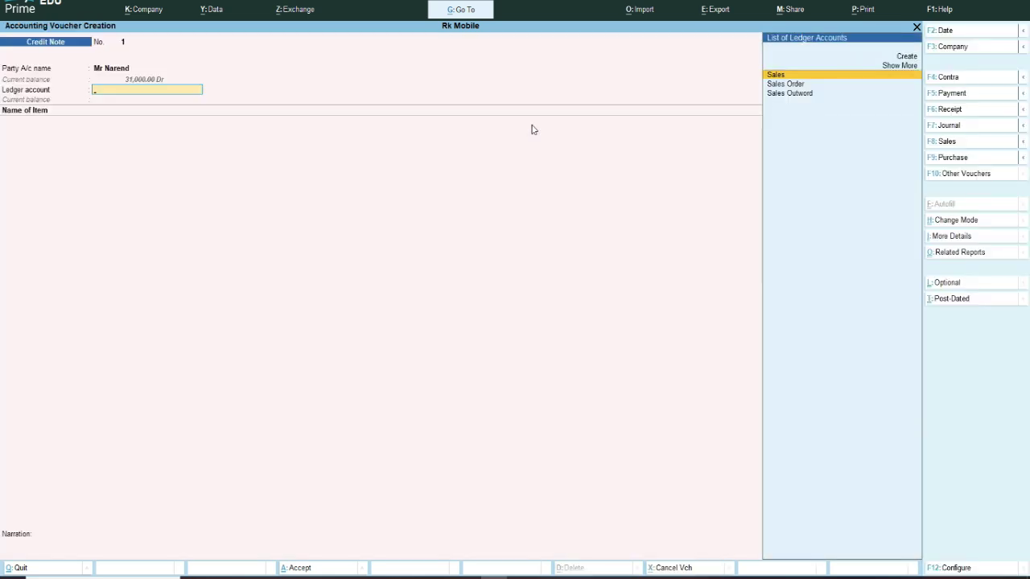
Create a Sales Return ledger under Sales Accounts for the credit note's ledger account.
{"action": "key", "text": "Down"}
{"action": "key", "text": "Down"}
{"action": "key", "text": "Down"}
{"action": "key", "text": "alt+c"}
{"action": "type", "text": "Sales"}
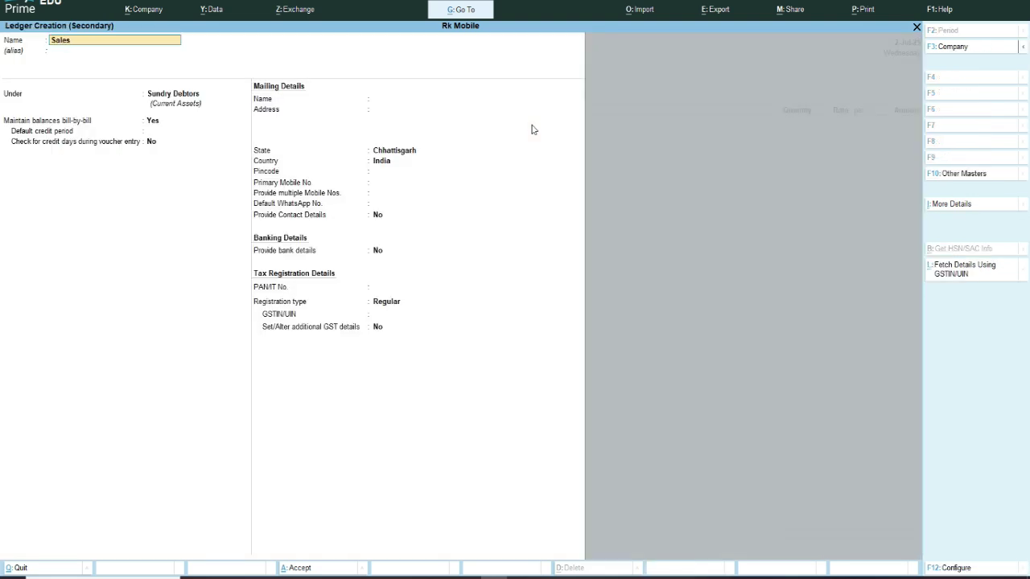
{"action": "type", "text": " Return"}
{"action": "key", "text": "Return"}
{"action": "type", "text": "Sale"}
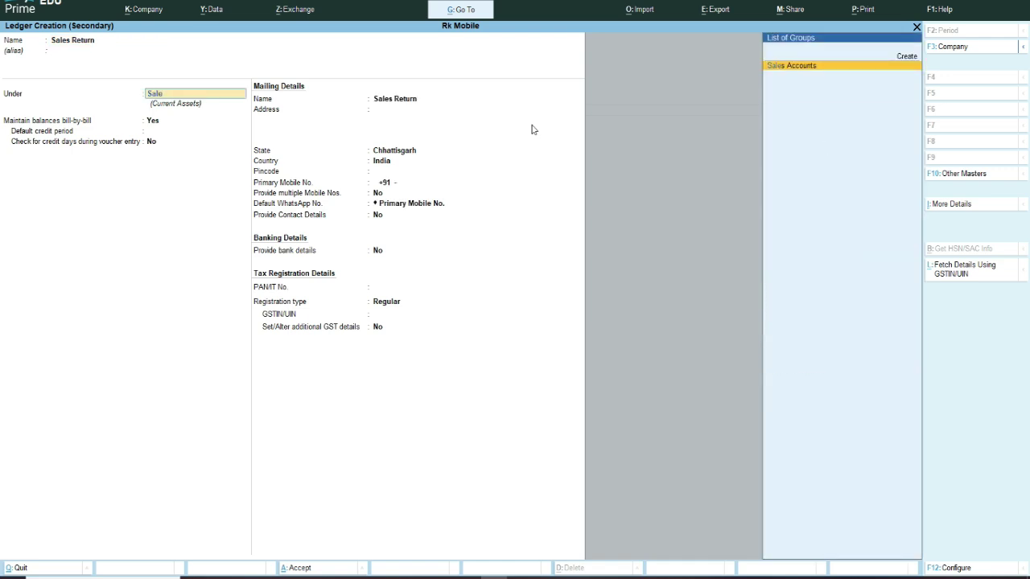
{"action": "key", "text": "Return"}
{"action": "key", "text": "ctrl+a"}
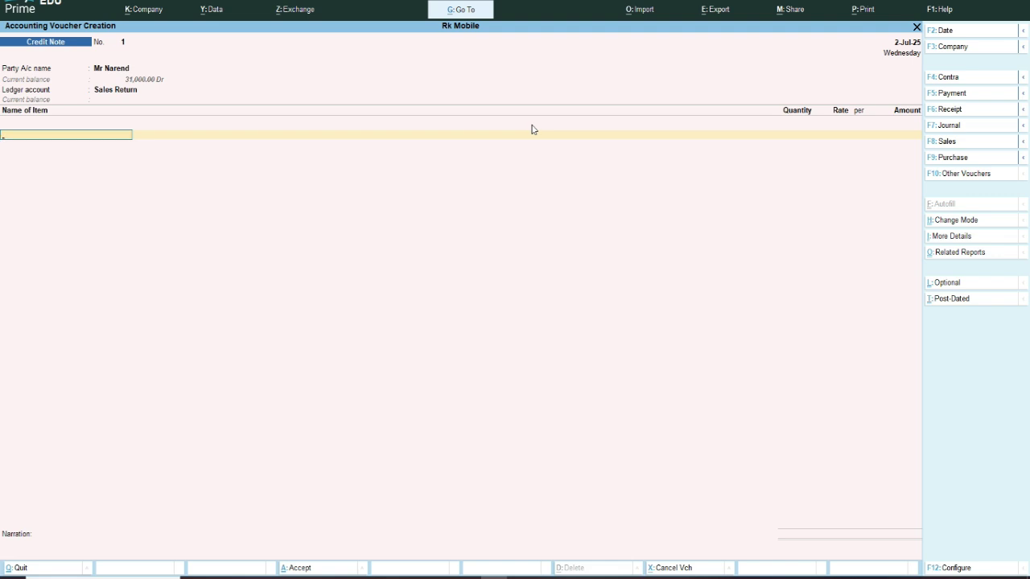
Add 1 pcs of Vivo X Fold 5 at the default 15,500.00 rate to the credit note, with tracking Not Applicable.
{"action": "type", "text": "vi"}
{"action": "key", "text": "Down"}
{"action": "key", "text": "Down"}
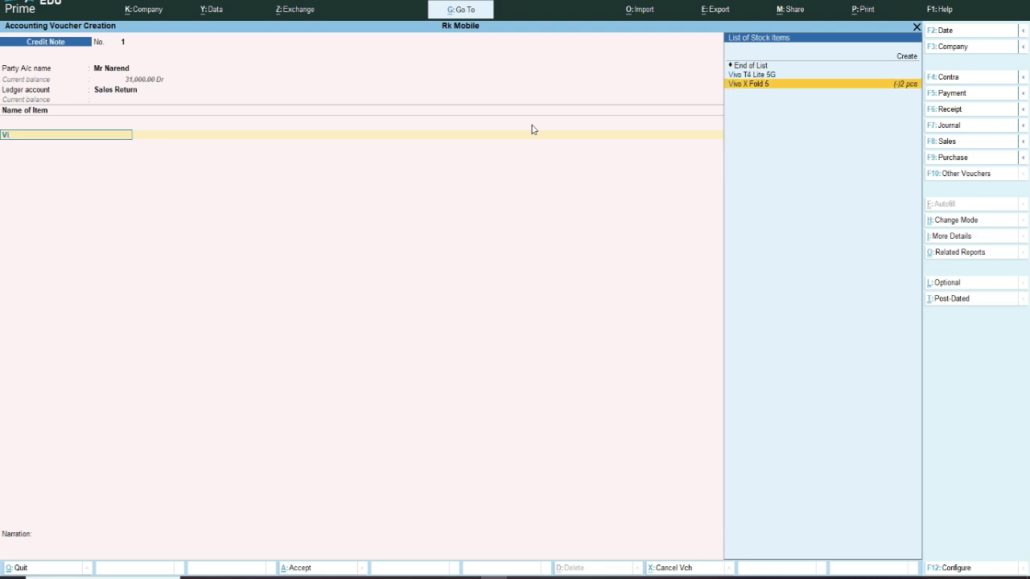
{"action": "key", "text": "Return"}
{"action": "key", "text": "Return"}
{"action": "key", "text": "Return"}
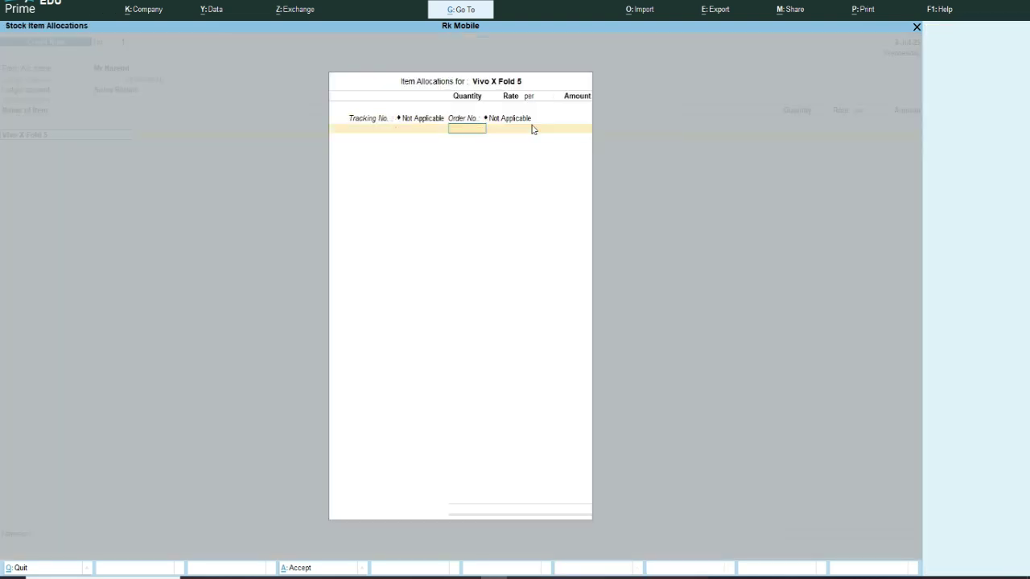
{"action": "type", "text": "1"}
{"action": "key", "text": "Return"}
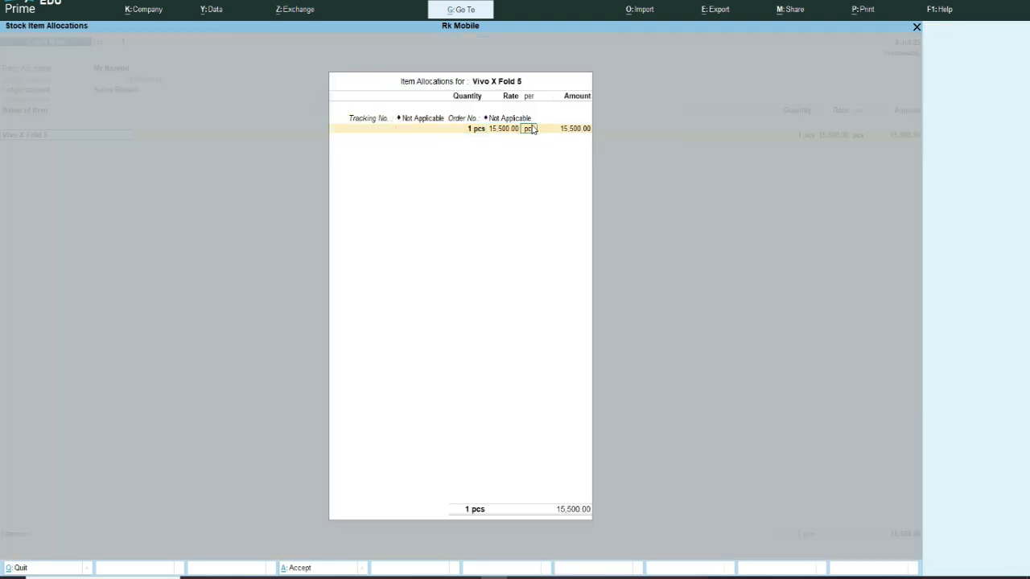
{"action": "key", "text": "Return"}
{"action": "key", "text": "Return"}
{"action": "key", "text": "Return"}
End the item list, allocate the return as Agst Ref to pending bill 4, and save the credit note without a narration.
{"action": "key", "text": "Return"}
{"action": "key", "text": "Return"}
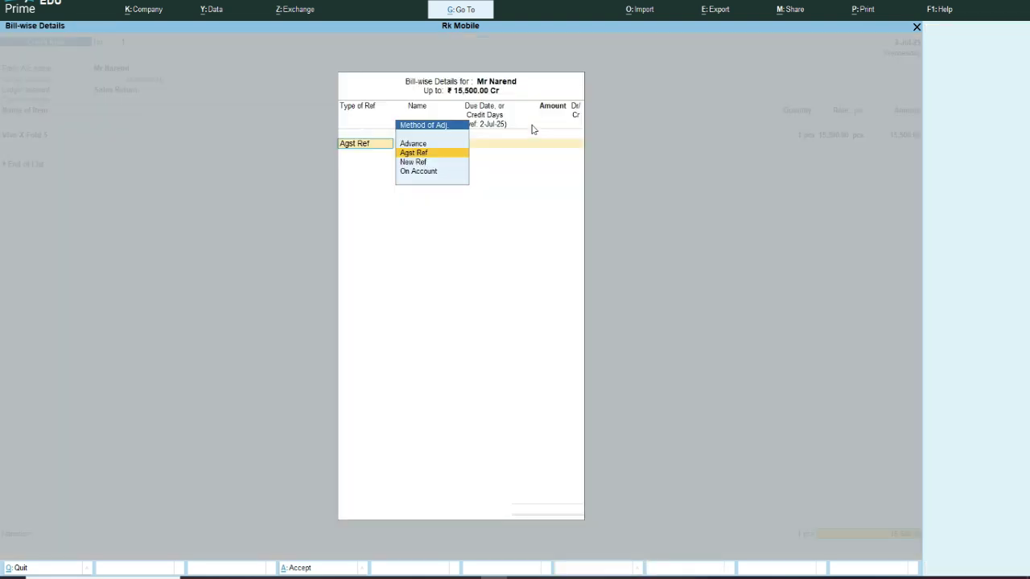
{"action": "key", "text": "Return"}
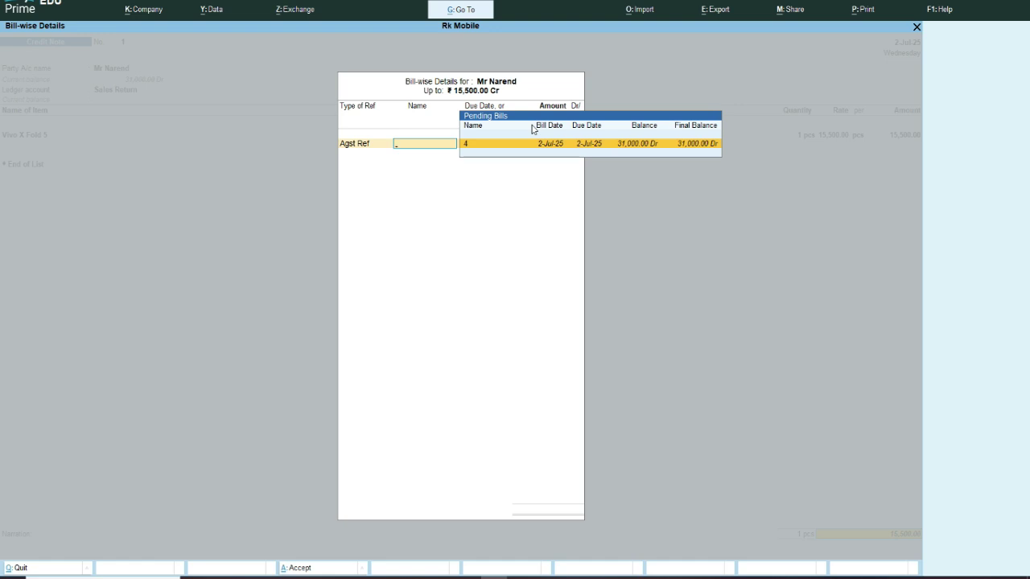
{"action": "key", "text": "Return"}
{"action": "key", "text": "Return"}
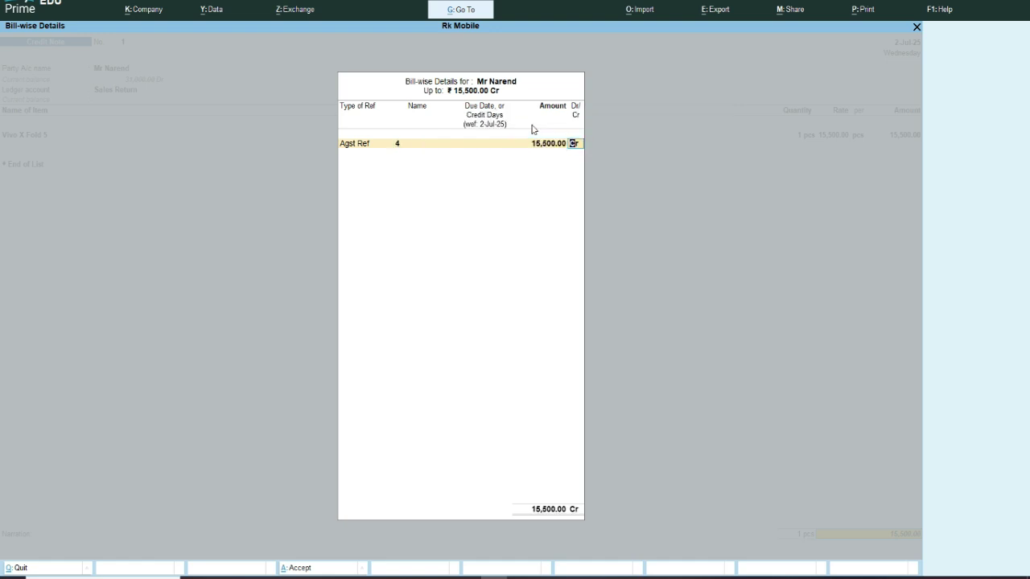
{"action": "key", "text": "Return"}
{"action": "key", "text": "Return"}
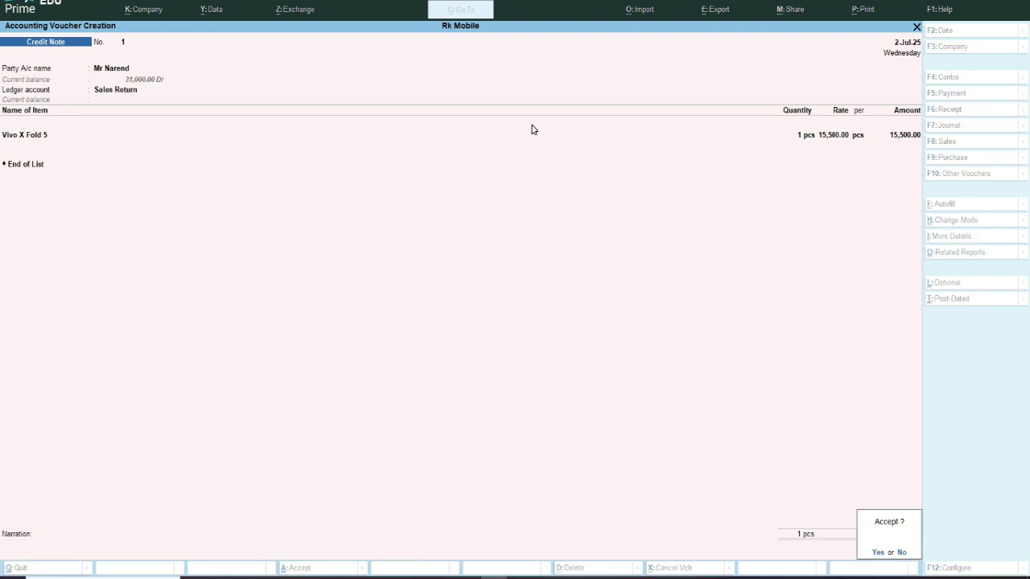
{"action": "key", "text": "Return"}
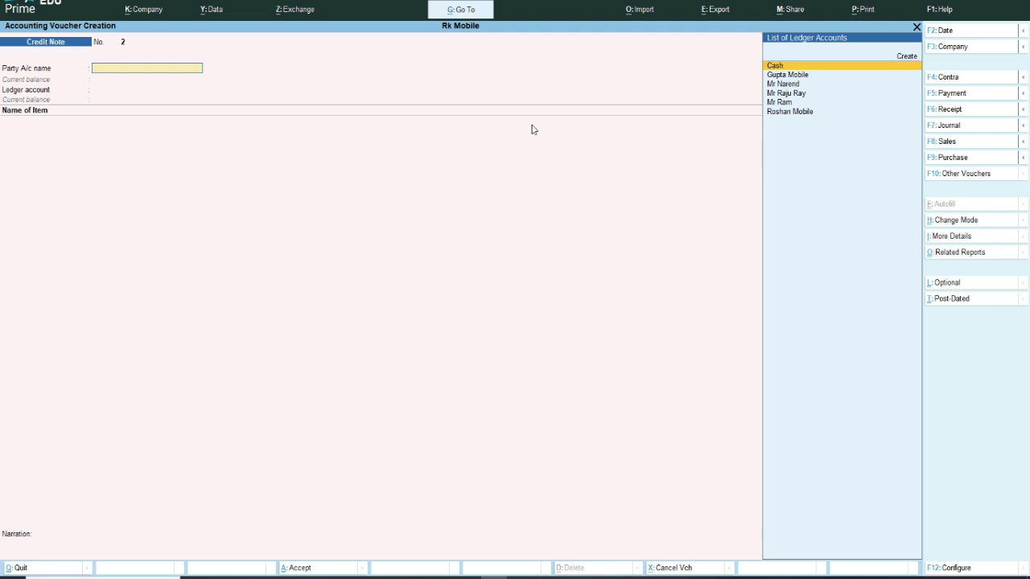
Leave voucher entry and examine the Samsung group's item quantities and rates in the Stock Summary report.
{"action": "key", "text": "Escape"}
{"action": "key", "text": "Return"}
{"action": "key", "text": "Down"}
{"action": "key", "text": "Down"}
{"action": "key", "text": "Down"}
{"action": "key", "text": "Down"}
{"action": "key", "text": "Down"}
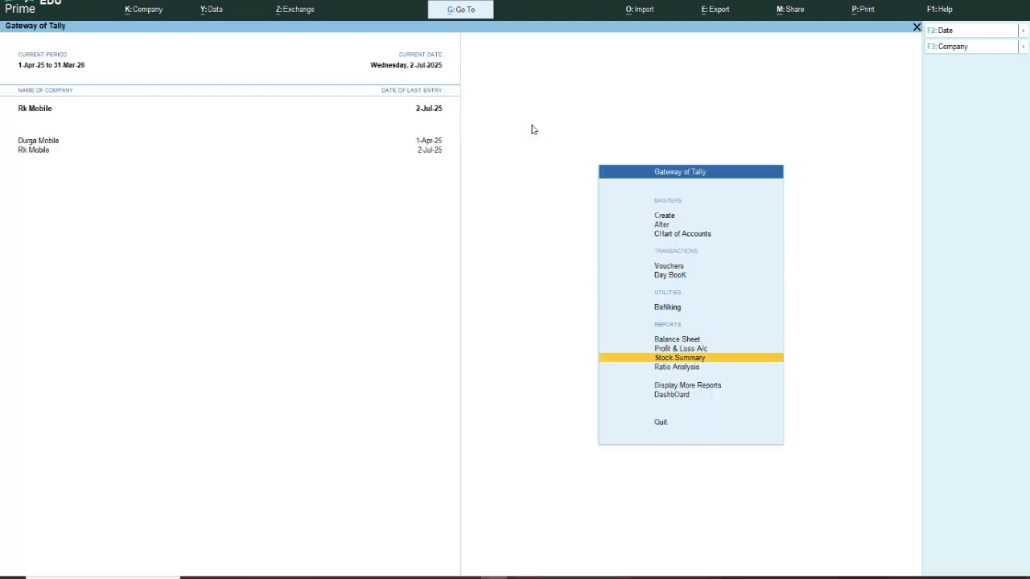
{"action": "key", "text": "Return"}
{"action": "key", "text": "Return"}
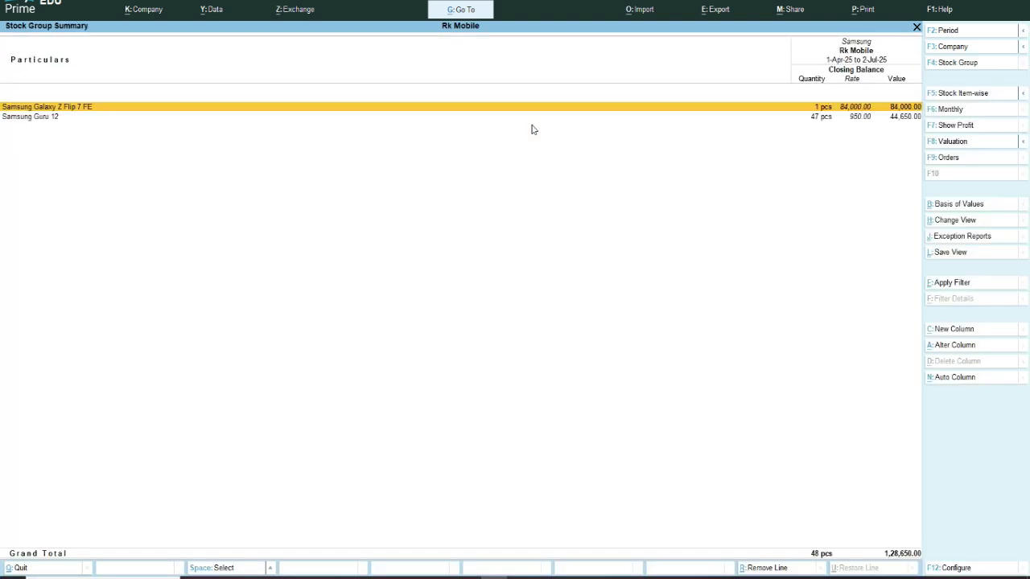
{"action": "key", "text": "Down"}
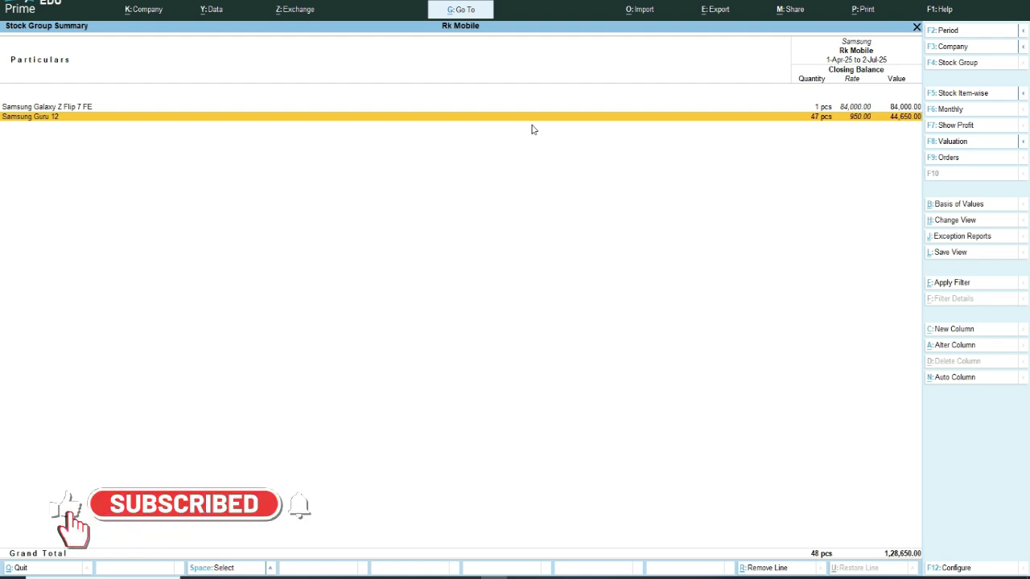
{"action": "key", "text": "Escape"}
{"action": "key", "text": "Escape"}
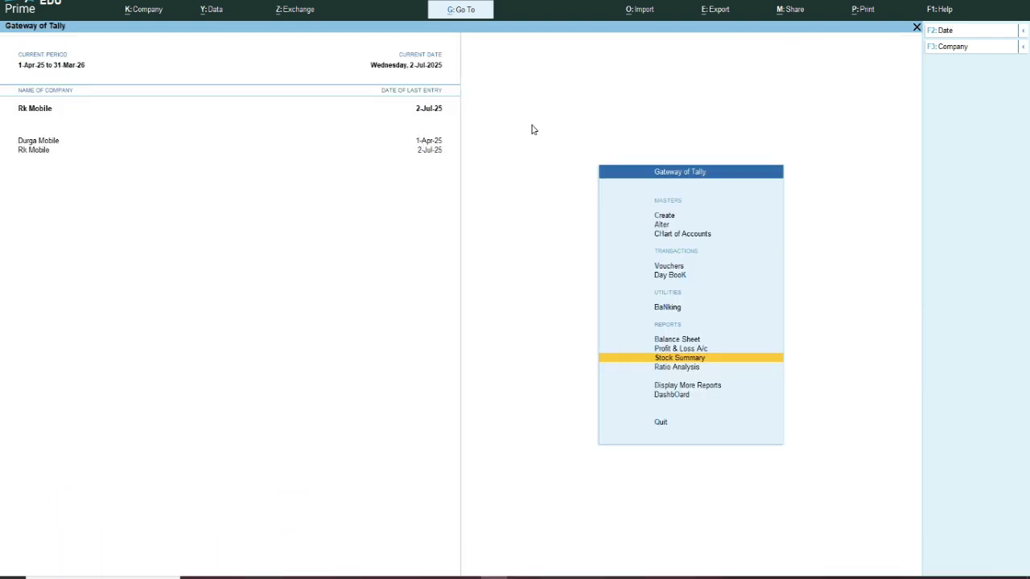
Return to voucher entry and start a new Sales voucher.
{"action": "key", "text": "Up"}
{"action": "key", "text": "Up"}
{"action": "key", "text": "Up"}
{"action": "key", "text": "Up"}
{"action": "key", "text": "Up"}
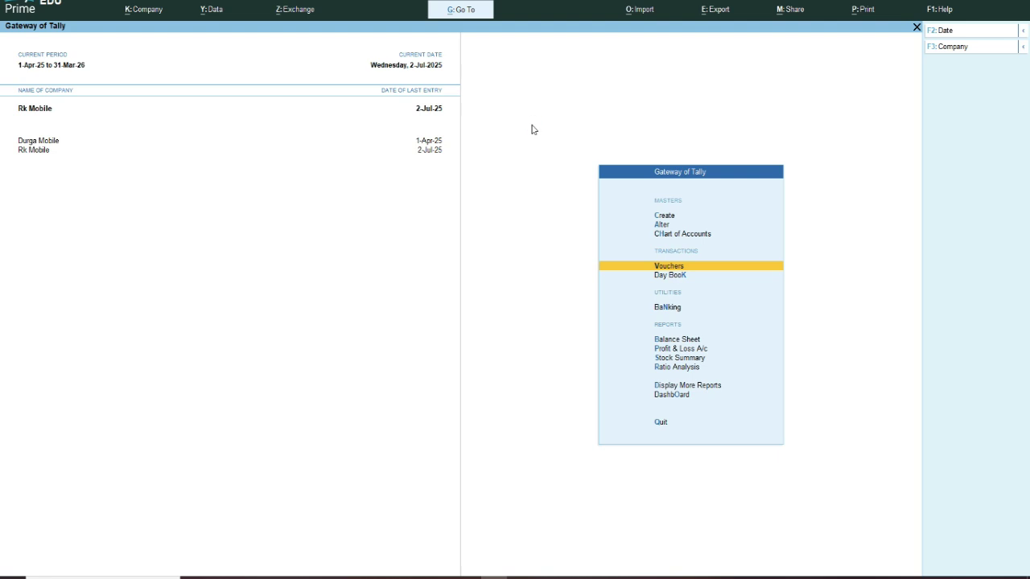
{"action": "key", "text": "Return"}
{"action": "key", "text": "F8"}
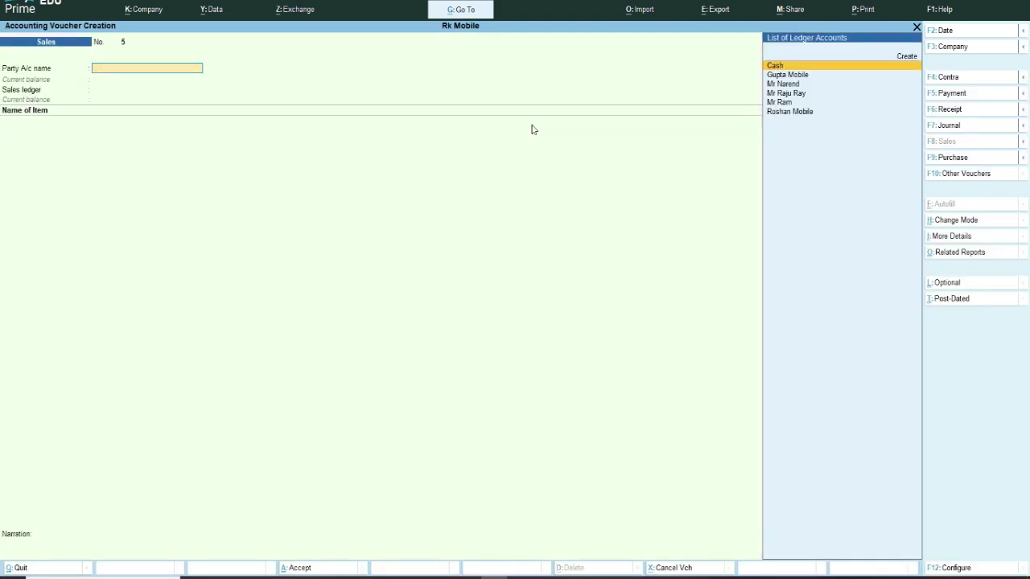
Select the same customer as the sale's party with default dispatch and party details, and choose the Sales ledger.
{"action": "type", "text": "Mr"}
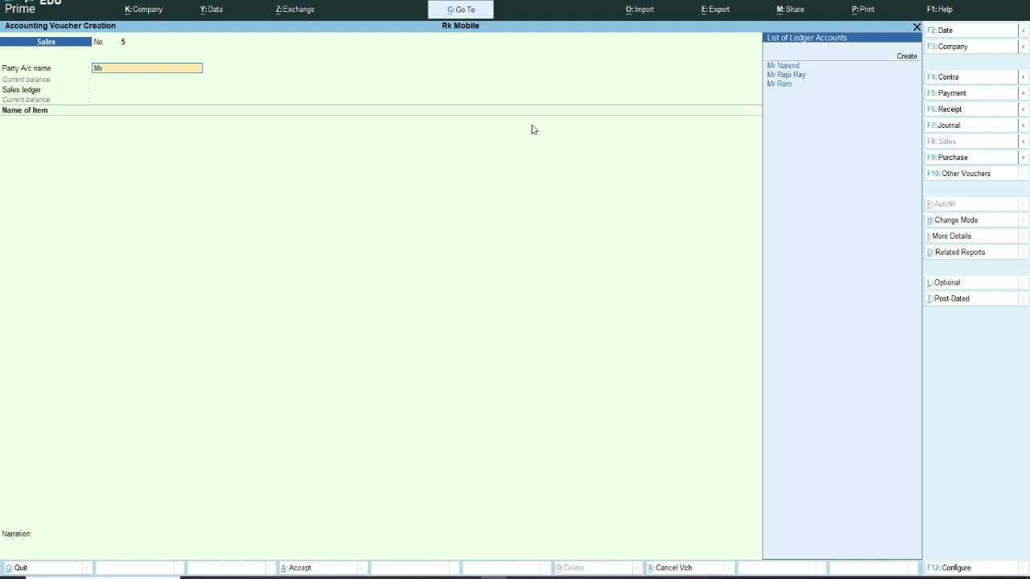
{"action": "key", "text": "Down"}
{"action": "key", "text": "Up"}
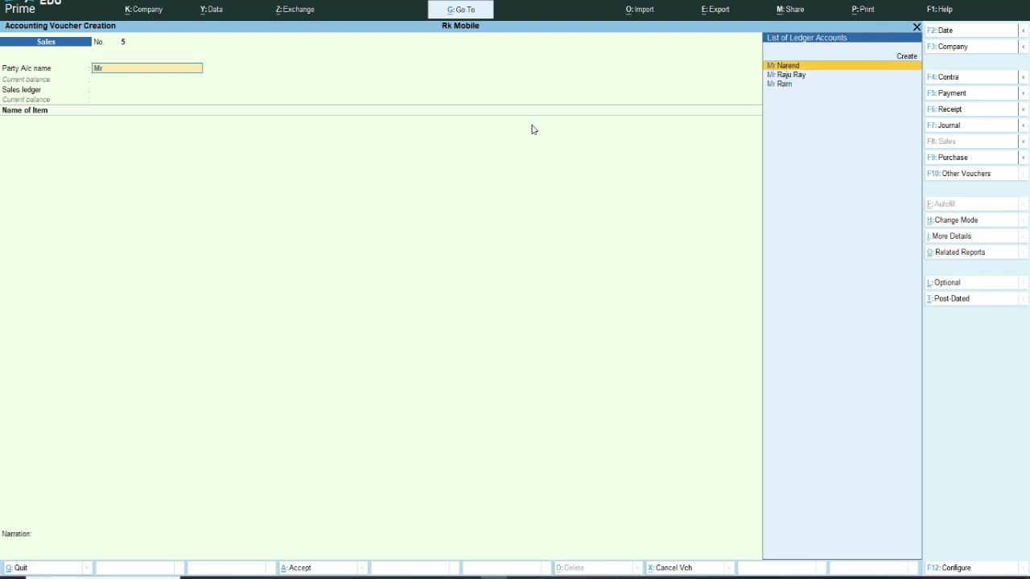
{"action": "key", "text": "Return"}
{"action": "key", "text": "Return"}
{"action": "key", "text": "Return"}
{"action": "key", "text": "Return"}
{"action": "key", "text": "Return"}
{"action": "key", "text": "Return"}
{"action": "key", "text": "Return"}
{"action": "key", "text": "Return"}
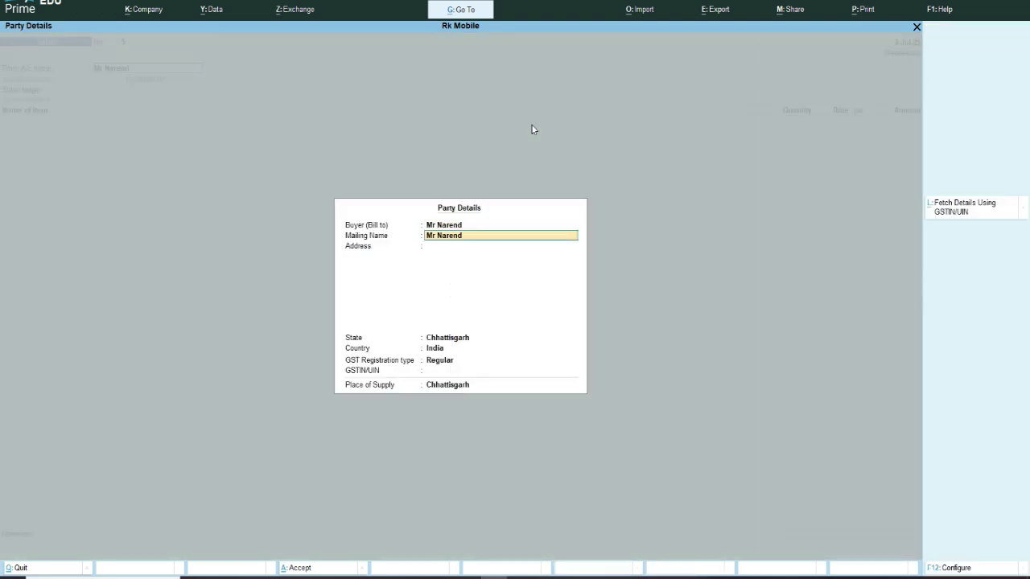
{"action": "key", "text": "Return"}
{"action": "key", "text": "Return"}
{"action": "key", "text": "Return"}
{"action": "key", "text": "Return"}
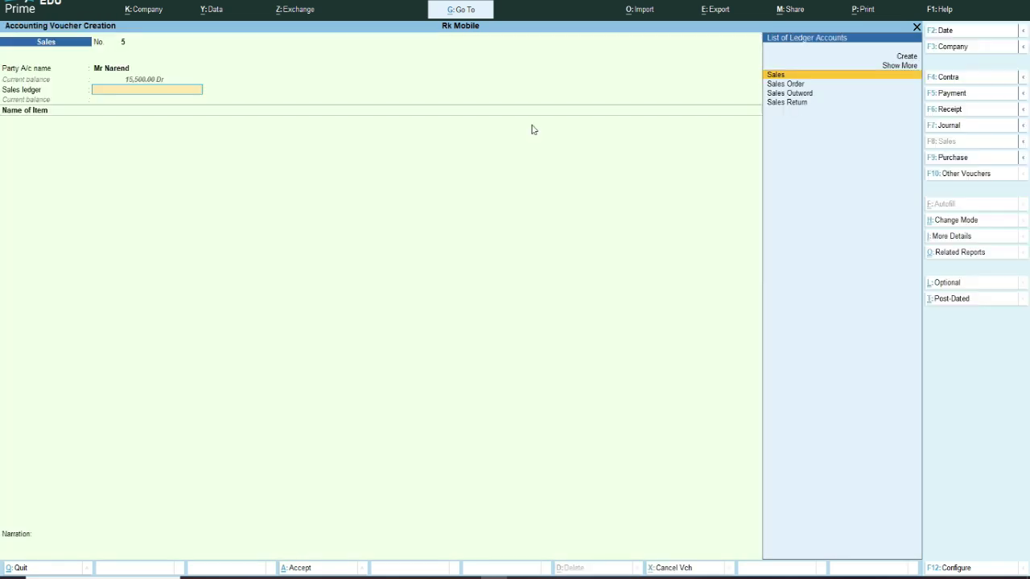
{"action": "key", "text": "Return"}
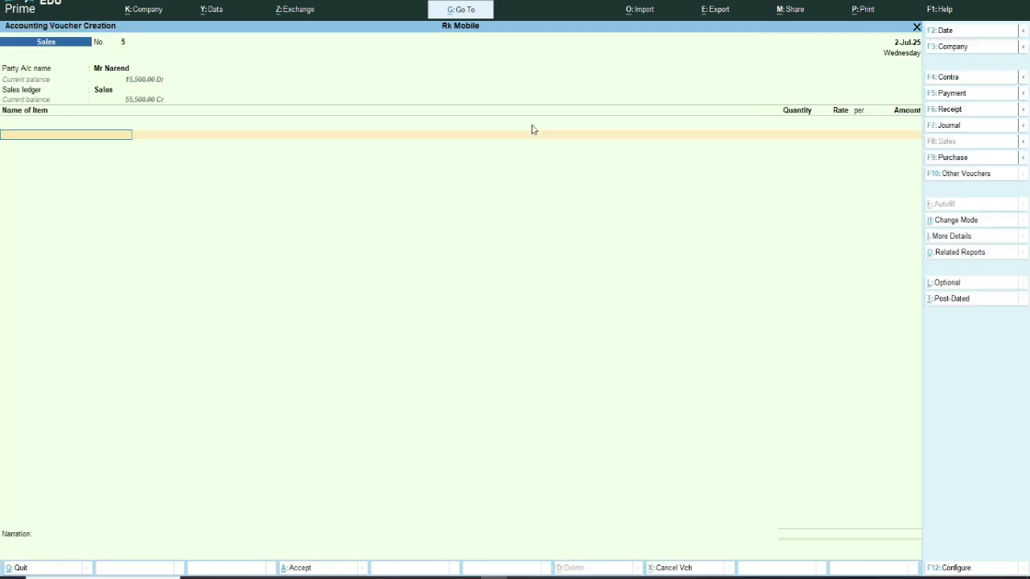
Add 4 pcs of Samsung Guru 12 at a rate of 1,400 to the sale, with tracking Not Applicable.
{"action": "type", "text": "Sam"}
{"action": "key", "text": "Down"}
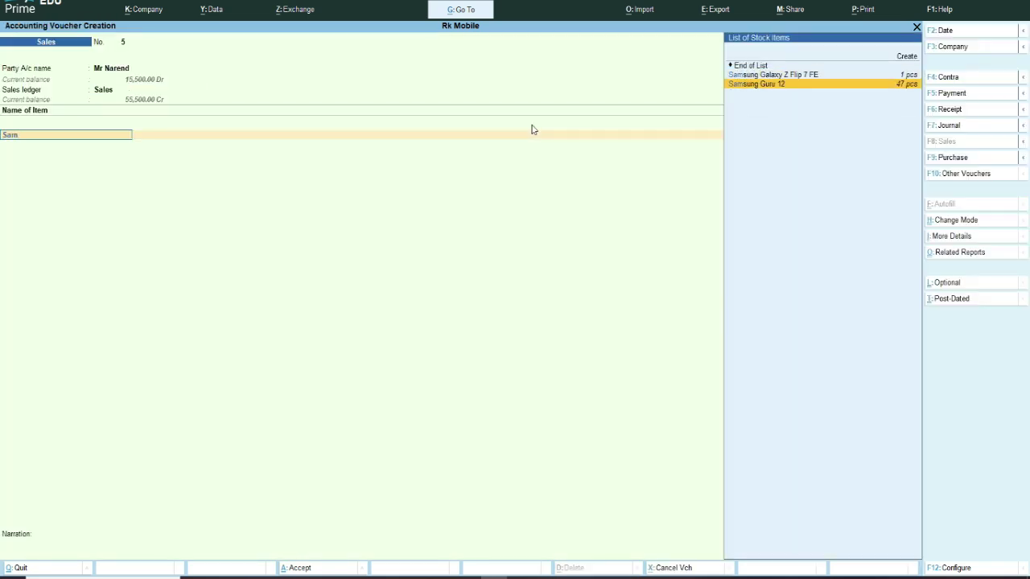
{"action": "key", "text": "Return"}
{"action": "key", "text": "Return"}
{"action": "key", "text": "Return"}
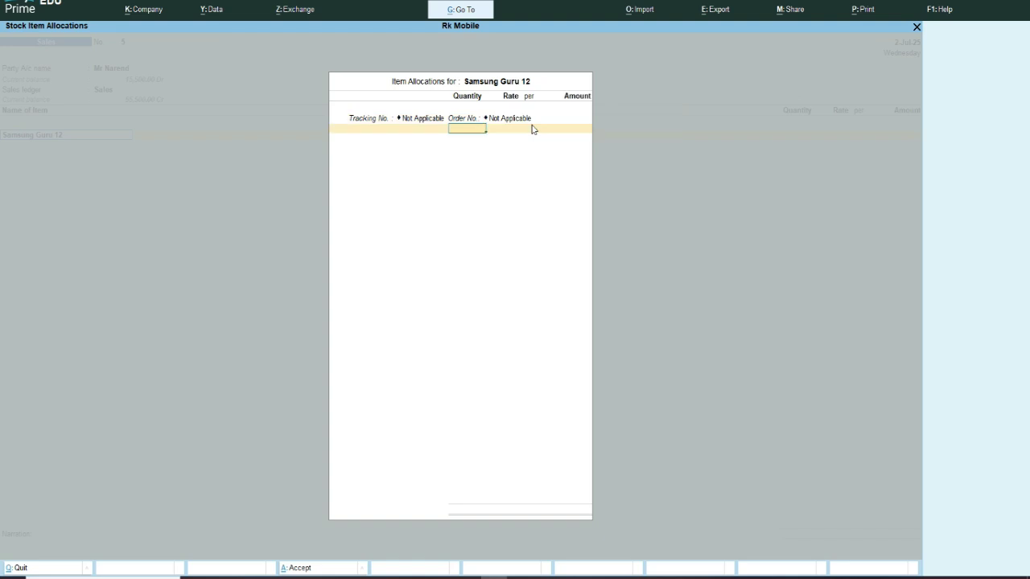
{"action": "type", "text": "4"}
{"action": "key", "text": "Return"}
{"action": "type", "text": "1400"}
{"action": "key", "text": "Return"}
{"action": "key", "text": "Return"}
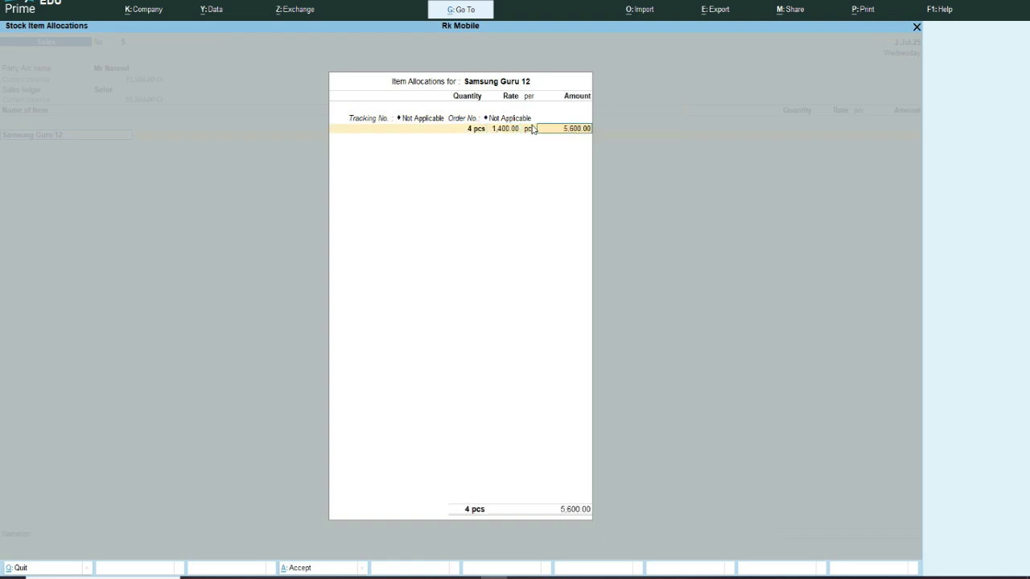
{"action": "key", "text": "Return"}
{"action": "key", "text": "Return"}
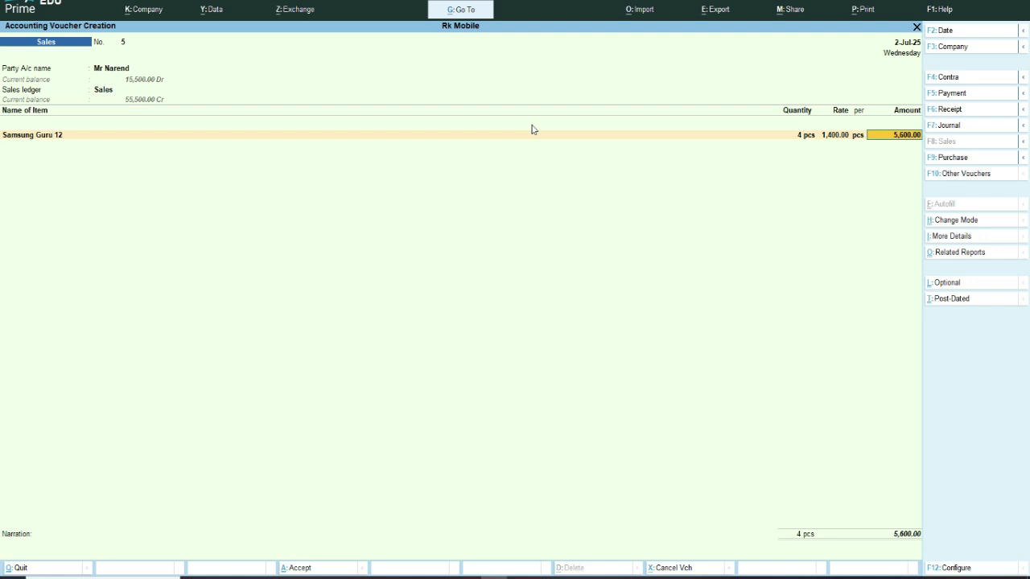
{"action": "key", "text": "Return"}
End the item list, allocate the sale's amount as New Ref 5, and save the sales voucher.
{"action": "key", "text": "Return"}
{"action": "key", "text": "Return"}
{"action": "key", "text": "Return"}
{"action": "key", "text": "Return"}
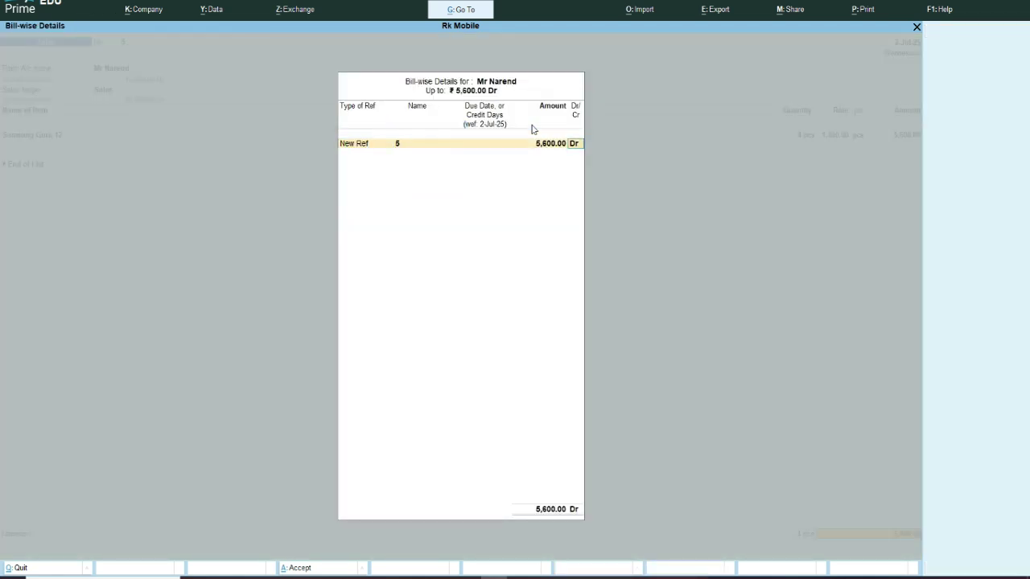
{"action": "key", "text": "Return"}
{"action": "key", "text": "Return"}
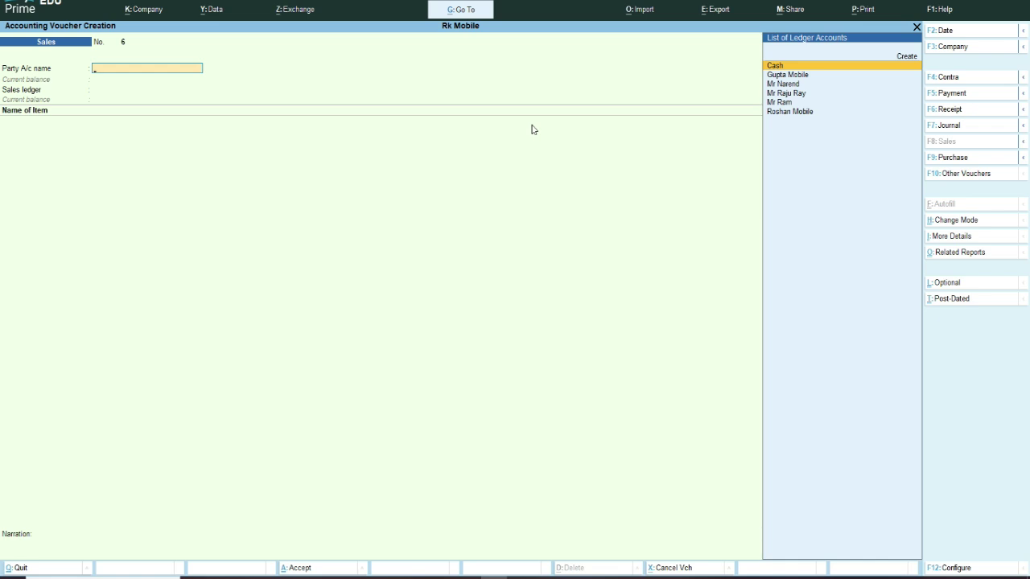
Start a Credit Note for the same customer and accept the default receipt, original invoice and party details.
{"action": "key", "text": "ctrl+F8"}
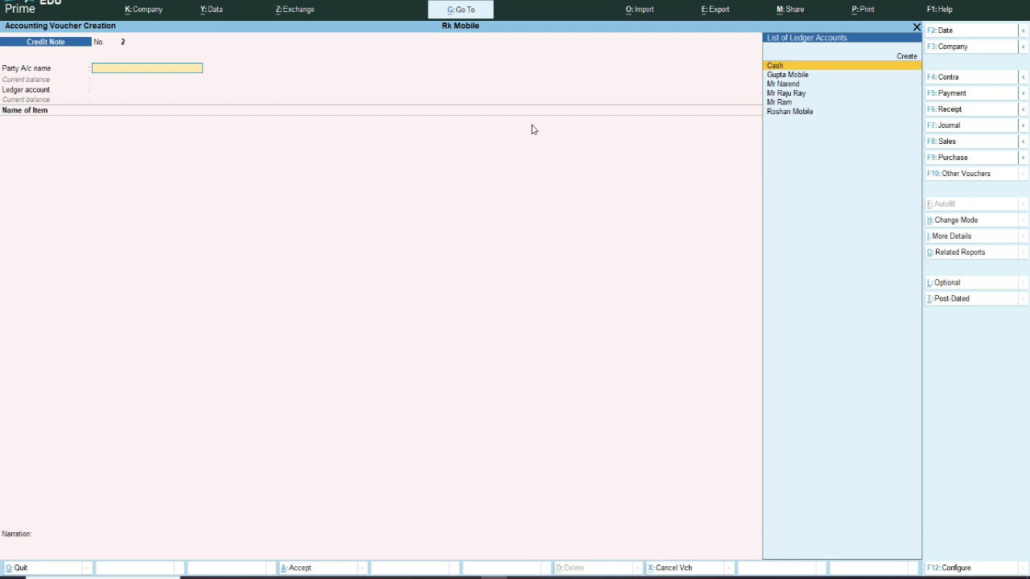
{"action": "type", "text": "Mr"}
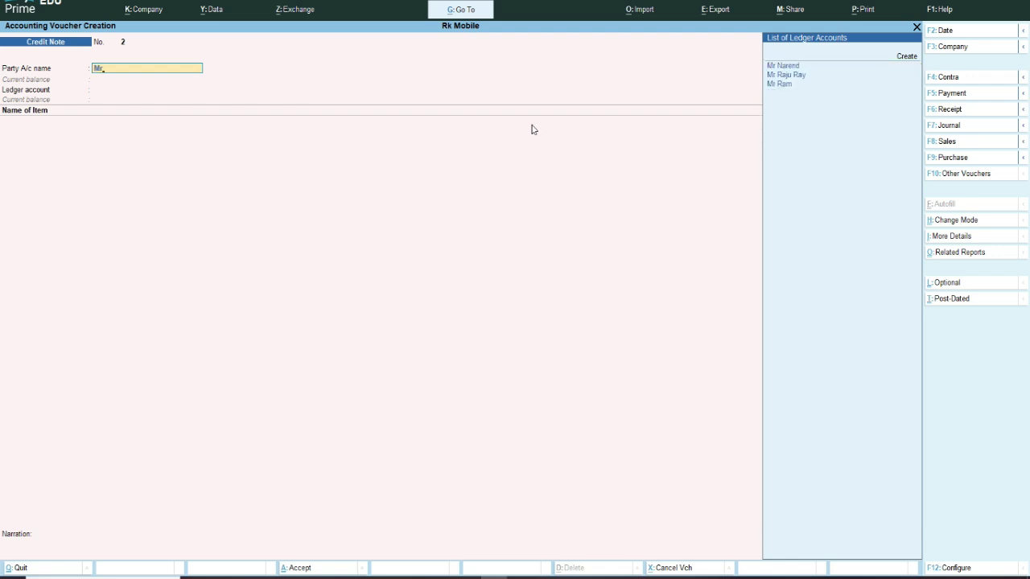
{"action": "key", "text": "Down"}
{"action": "key", "text": "Up"}
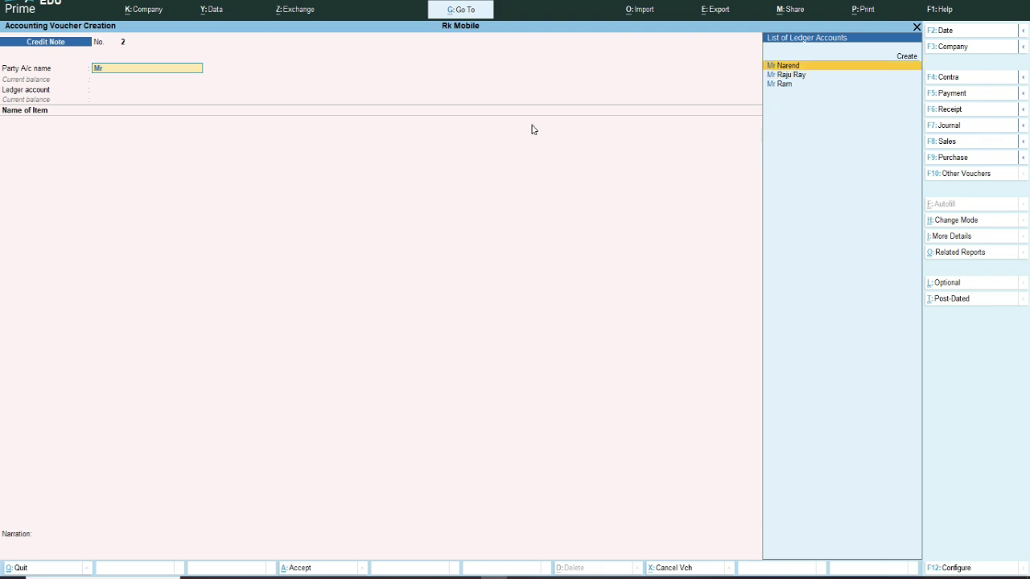
{"action": "key", "text": "Return"}
{"action": "key", "text": "Return"}
{"action": "key", "text": "Return"}
{"action": "key", "text": "Return"}
{"action": "key", "text": "Return"}
{"action": "key", "text": "Return"}
{"action": "key", "text": "Return"}
{"action": "key", "text": "Return"}
{"action": "key", "text": "Return"}
{"action": "key", "text": "Return"}
{"action": "key", "text": "Return"}
{"action": "key", "text": "Return"}
{"action": "key", "text": "Return"}
{"action": "key", "text": "Return"}
{"action": "key", "text": "Return"}
{"action": "key", "text": "Return"}
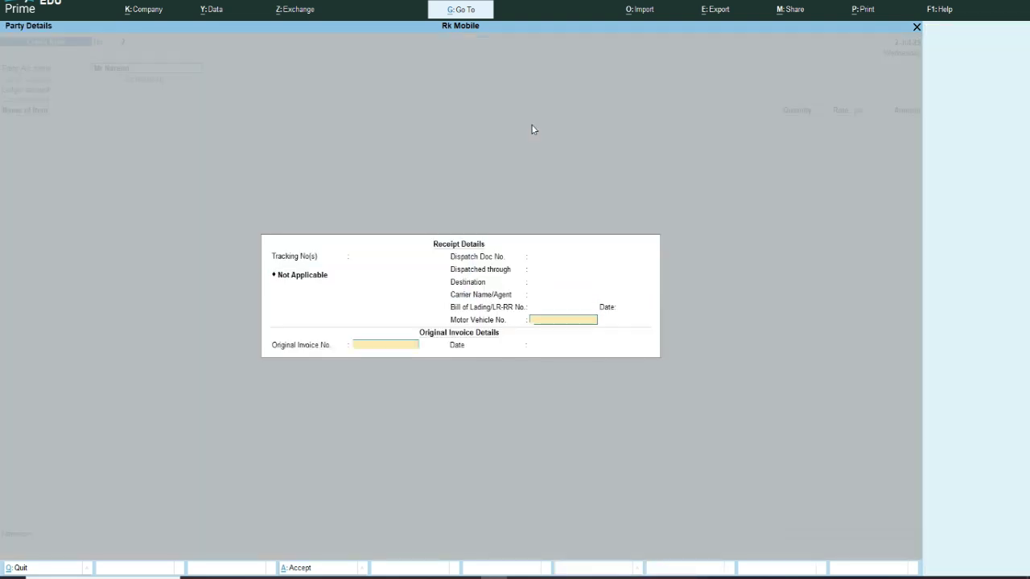
{"action": "key", "text": "Return"}
{"action": "key", "text": "Return"}
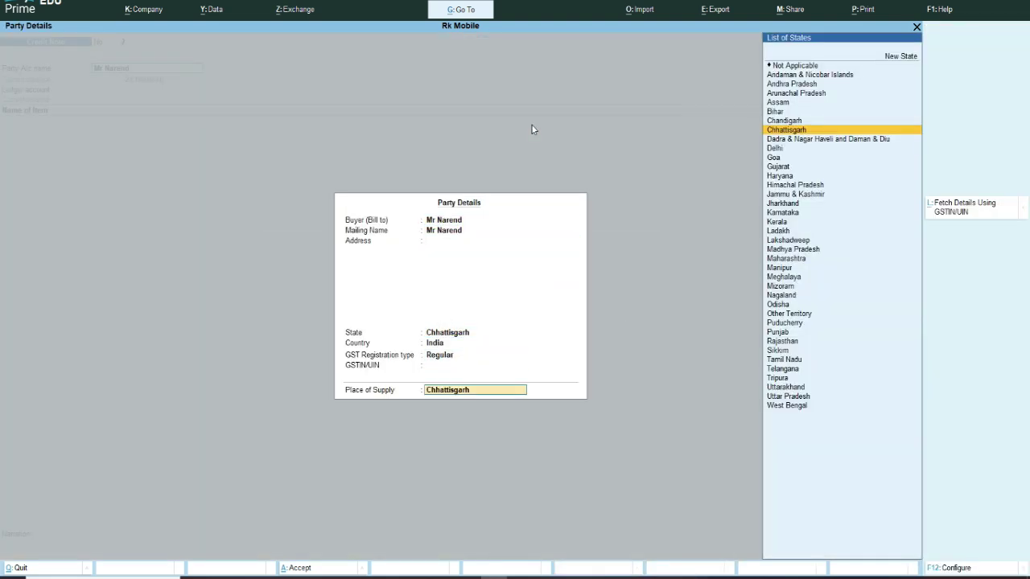
{"action": "key", "text": "Return"}
Choose Sales Return as the credit note's ledger account.
{"action": "key", "text": "Down"}
{"action": "key", "text": "Down"}
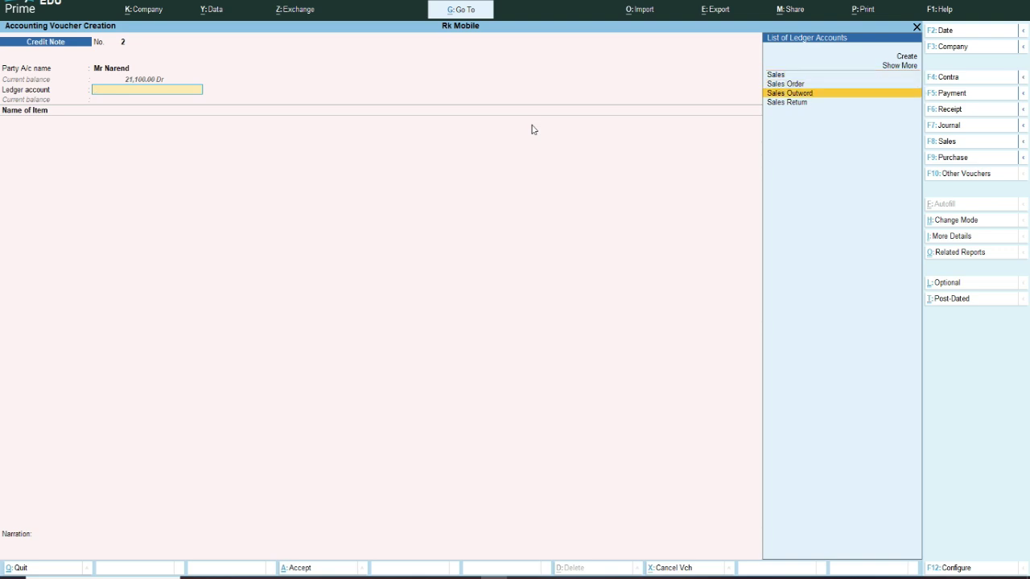
{"action": "key", "text": "Down"}
{"action": "key", "text": "Return"}
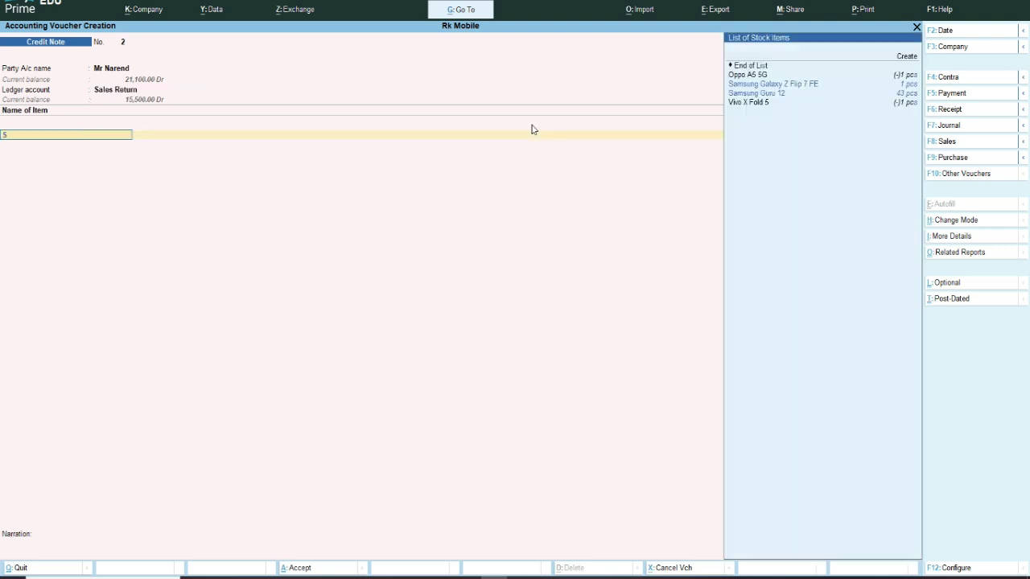
Add 1 pcs of Samsung Guru 12 at a rate of 1,400 to the credit note, with tracking and order number Not Applicable.
{"action": "type", "text": "Sam"}
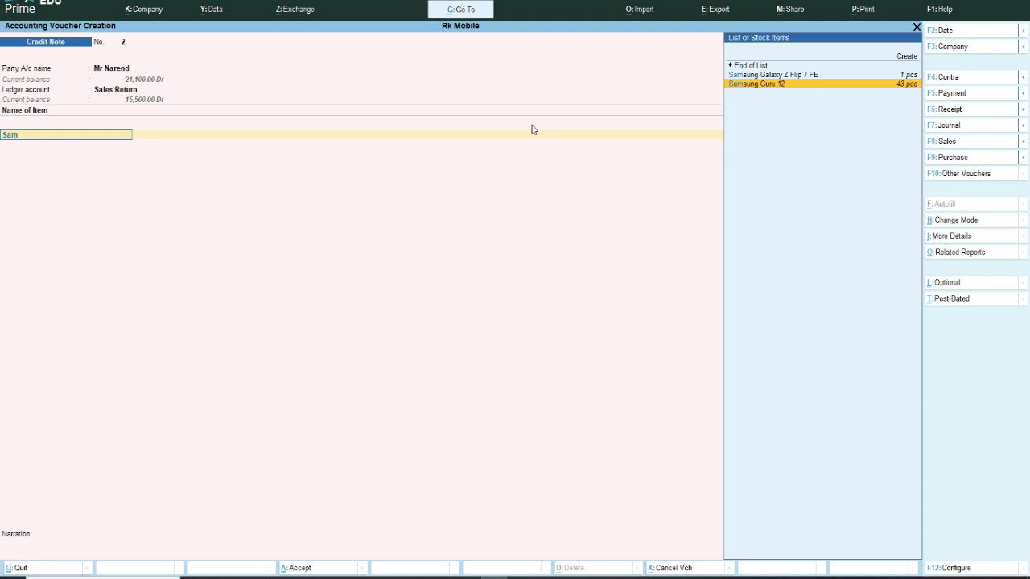
{"action": "key", "text": "Return"}
{"action": "key", "text": "Return"}
{"action": "key", "text": "Return"}
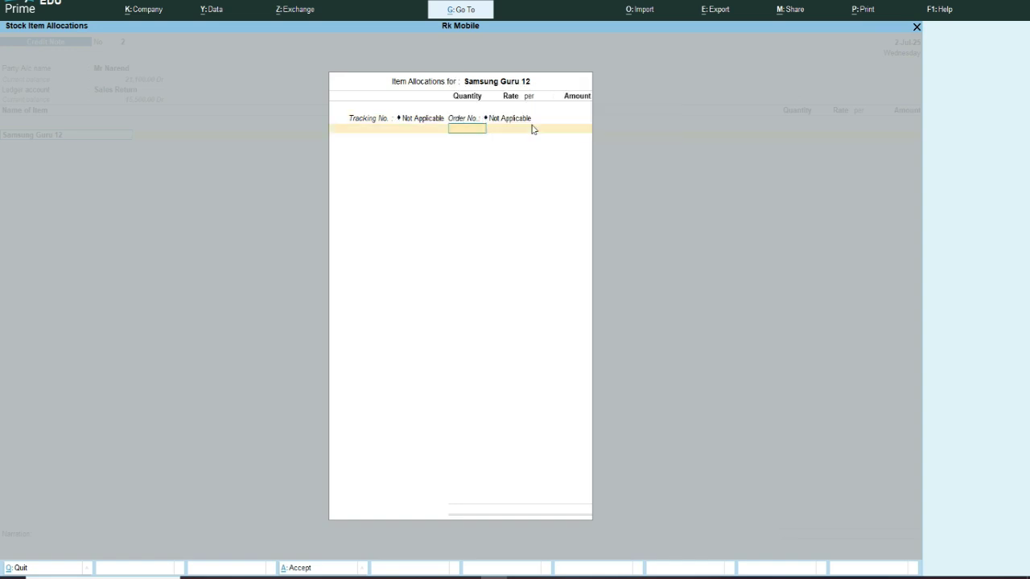
{"action": "key", "text": "Return"}
{"action": "key", "text": "Return"}
{"action": "key", "text": "Return"}
{"action": "key", "text": "Return"}
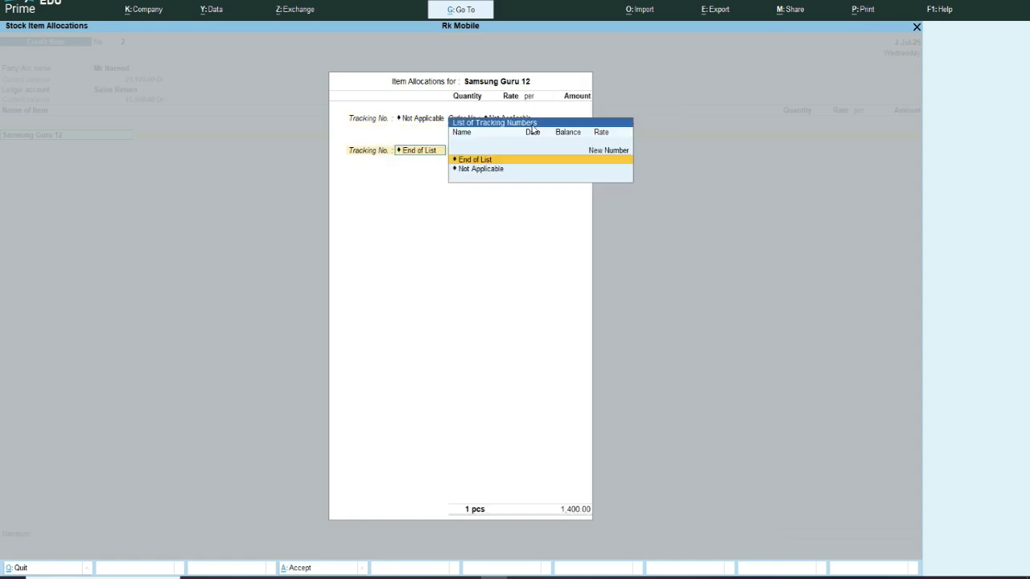
{"action": "key", "text": "Return"}
{"action": "key", "text": "Return"}
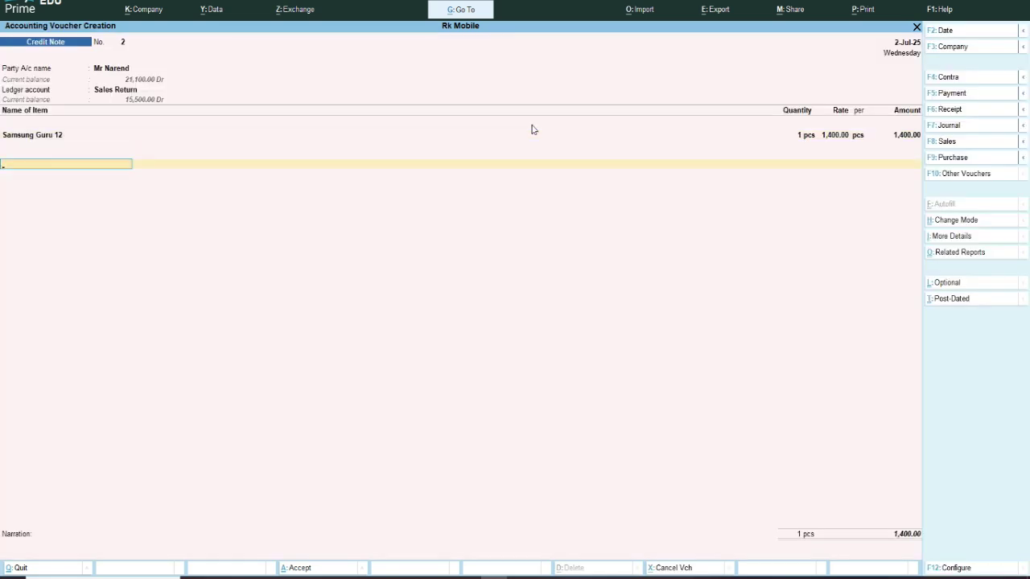
End the item list, save the credit note without a narration, and return to the Gateway of Tally.
{"action": "key", "text": "Return"}
{"action": "key", "text": "Return"}
{"action": "key", "text": "Return"}
{"action": "key", "text": "Return"}
{"action": "key", "text": "Return"}
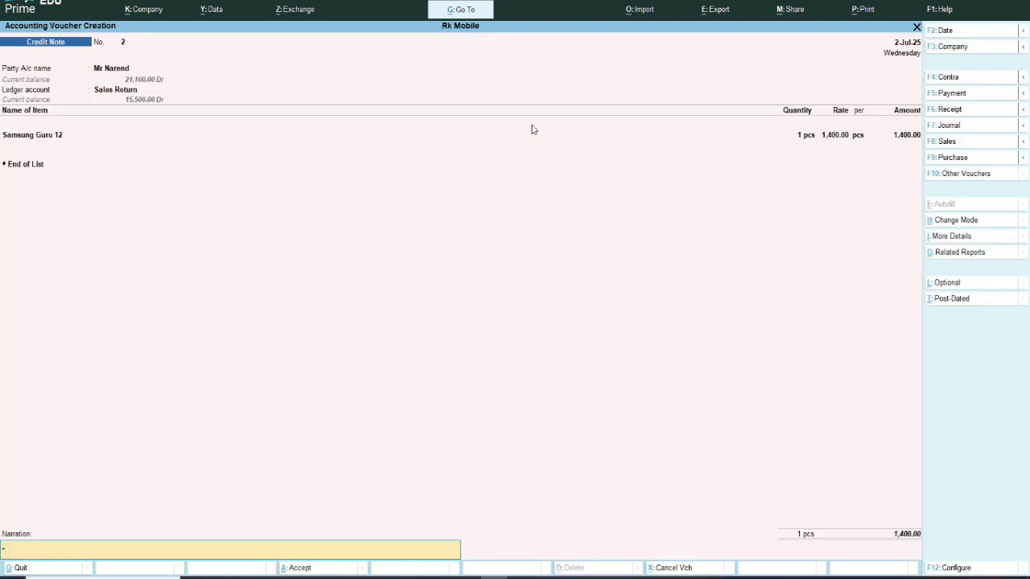
{"action": "key", "text": "Return"}
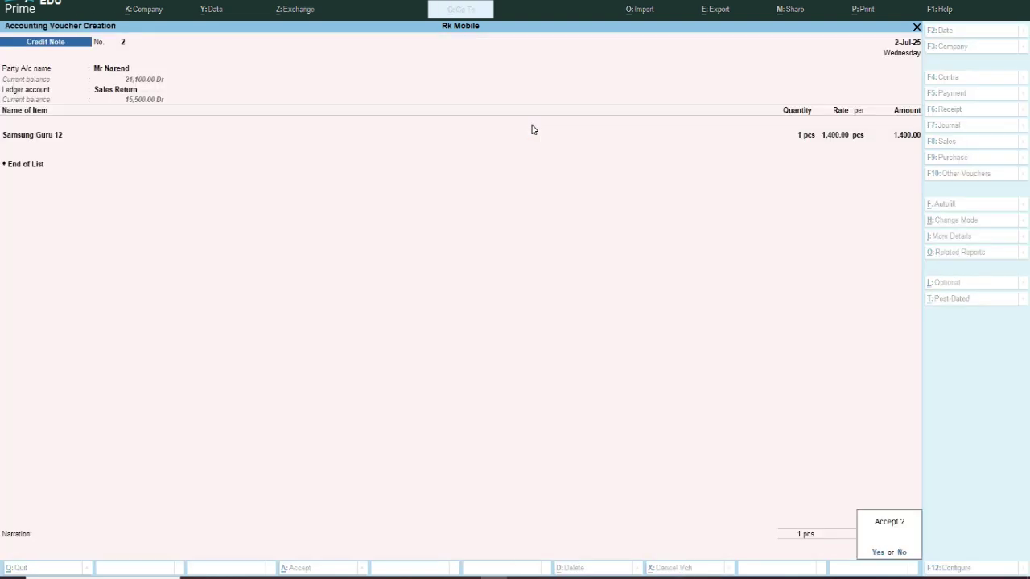
{"action": "key", "text": "Return"}
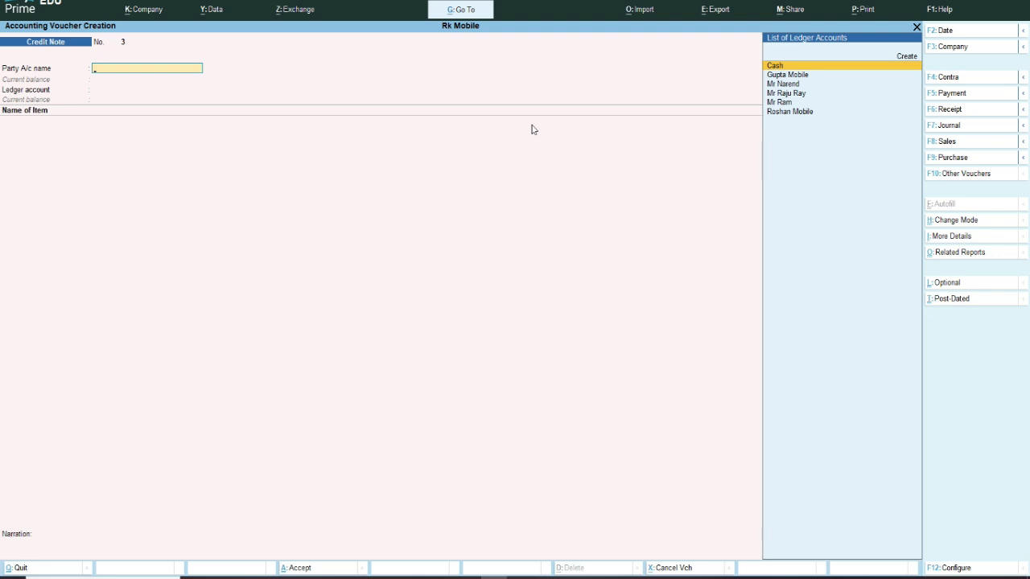
{"action": "key", "text": "Escape"}
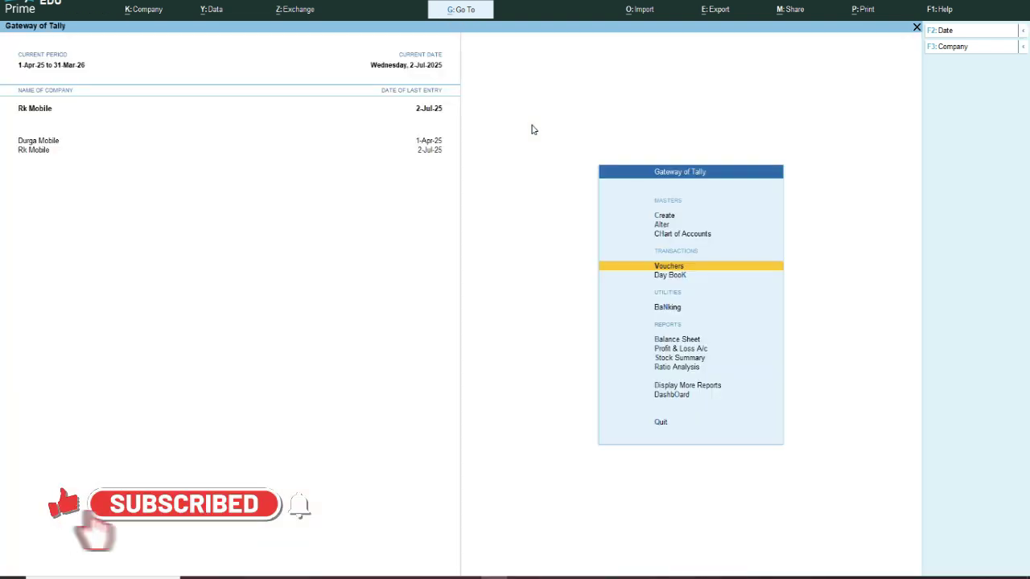
Open the Stock Summary report for the company.
{"action": "key", "text": "Down"}
{"action": "key", "text": "Down"}
{"action": "key", "text": "Down"}
{"action": "key", "text": "Down"}
{"action": "key", "text": "Down"}
{"action": "key", "text": "Return"}
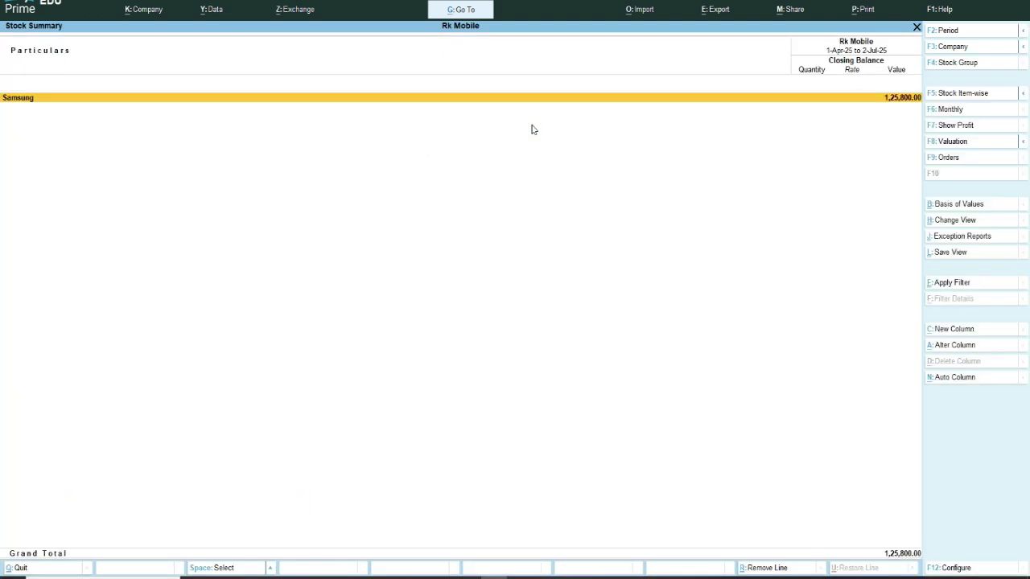
Drill down through the Samsung stock group to the July vouchers of Samsung Guru 12.
{"action": "key", "text": "Return"}
{"action": "key", "text": "Down"}
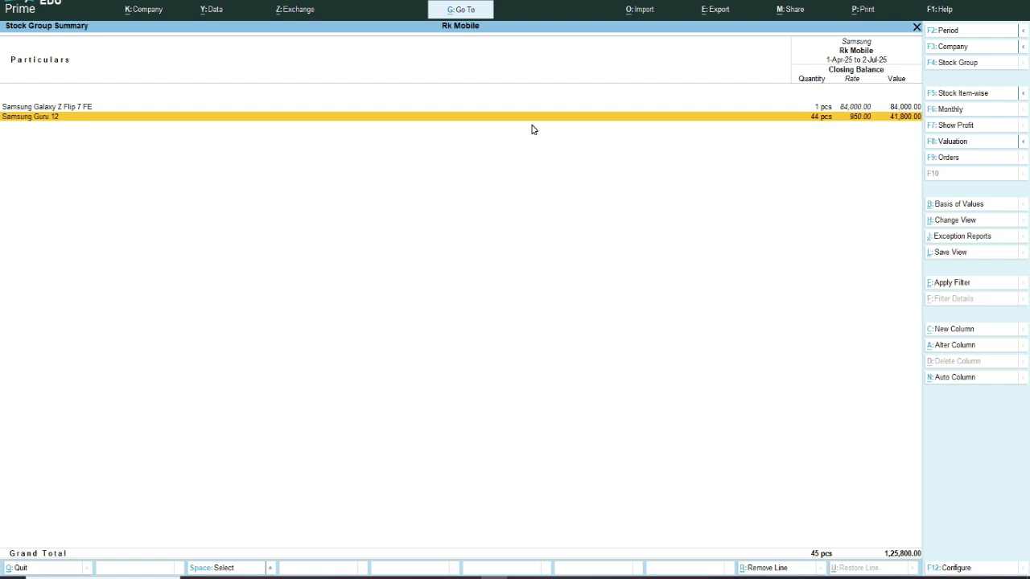
{"action": "key", "text": "Return"}
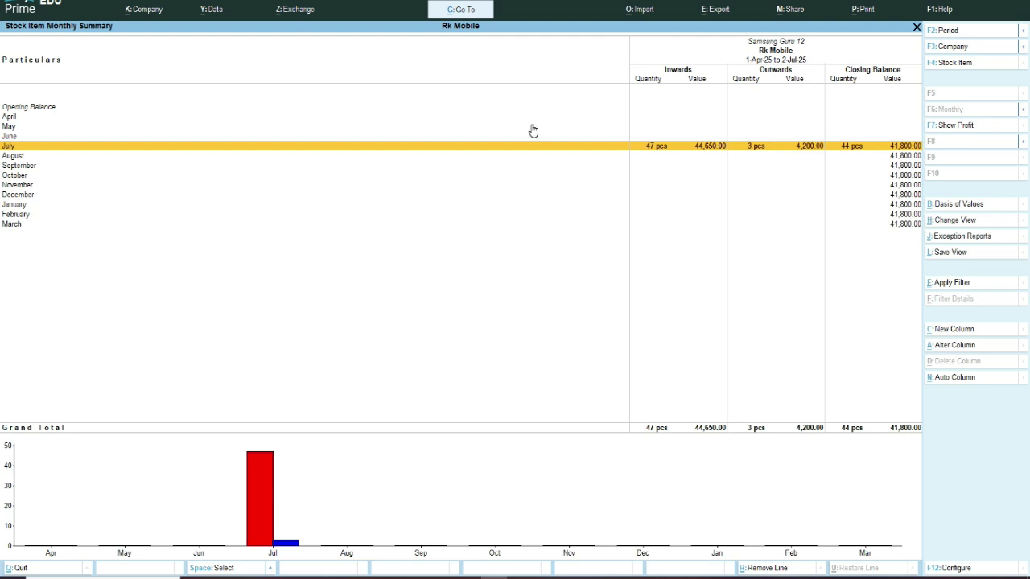
{"action": "key", "text": "Return"}
Review the purchase, debit note, sales and credit note entries of Samsung Guru 12, comparing their inward, outward and closing quantities.
{"action": "key", "text": "Down"}
{"action": "key", "text": "Down"}
{"action": "key", "text": "Down"}
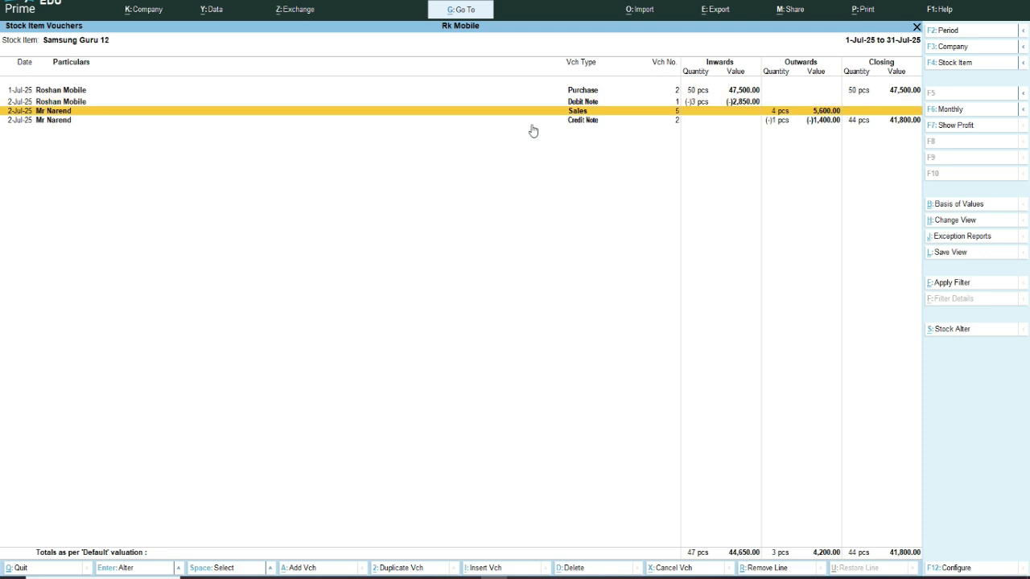
{"action": "key", "text": "Up"}
{"action": "key", "text": "Up"}
{"action": "key", "text": "Up"}
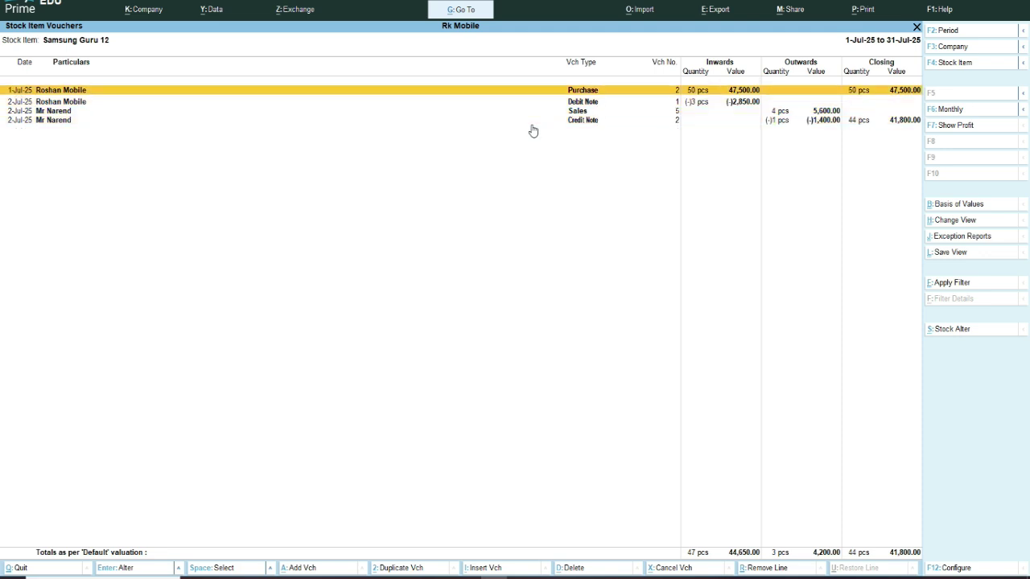
{"action": "key", "text": "Down"}
{"action": "key", "text": "Down"}
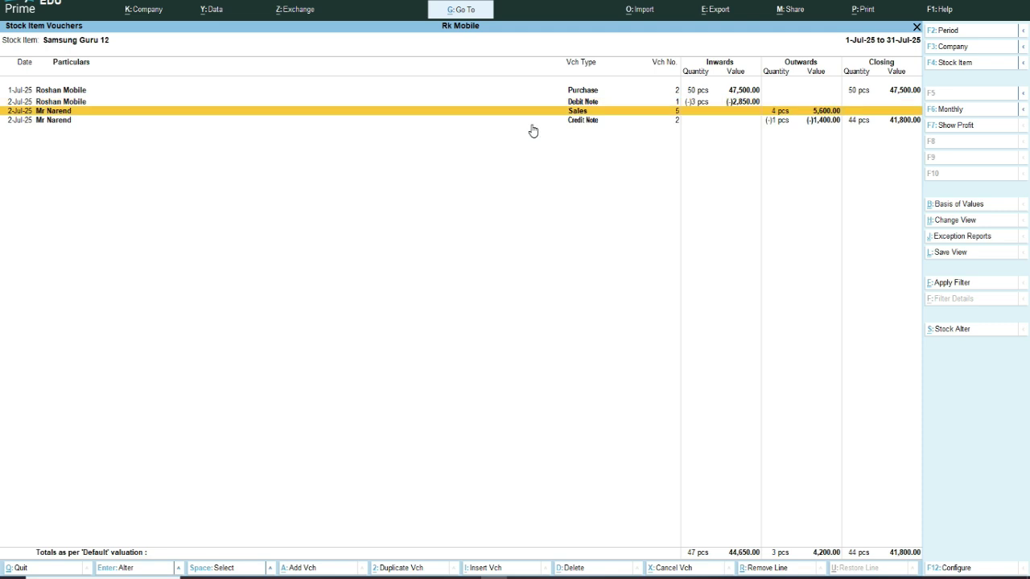
{"action": "key", "text": "Down"}
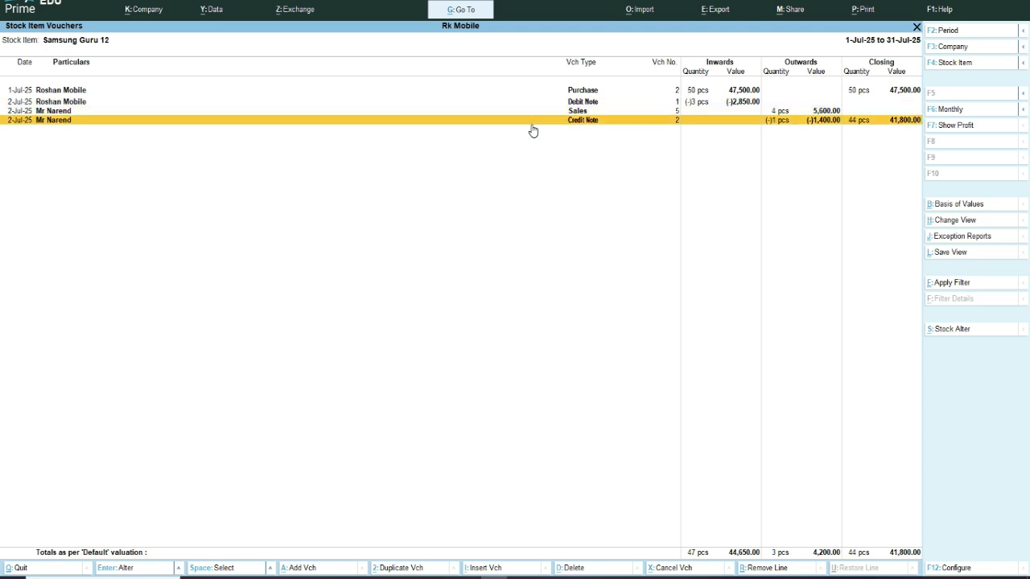